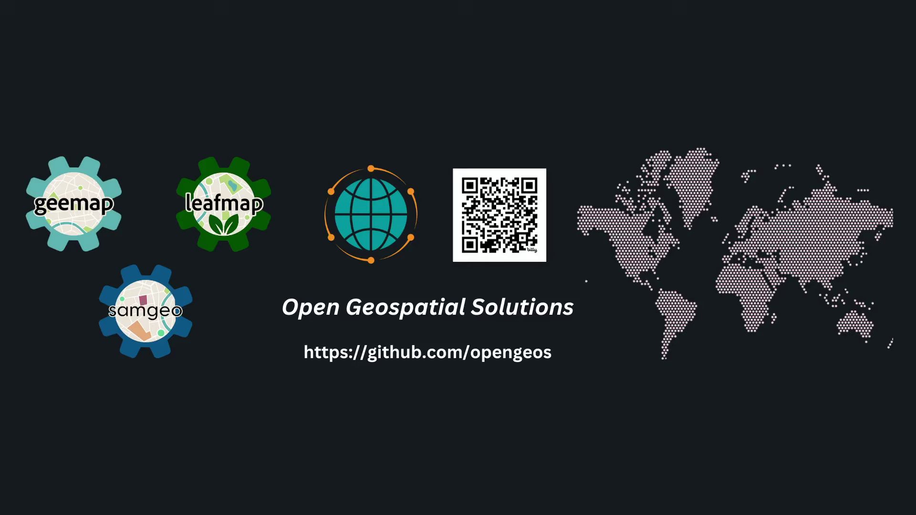
Open the 'Download Overture Maps Data' result from the overture maps Google search in Chrome.
mouse_move(660, 513)
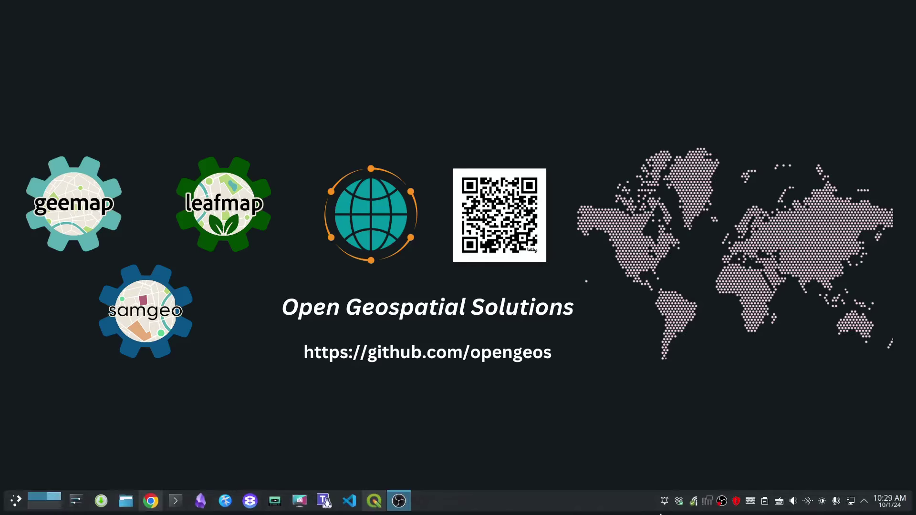
left_click(151, 501)
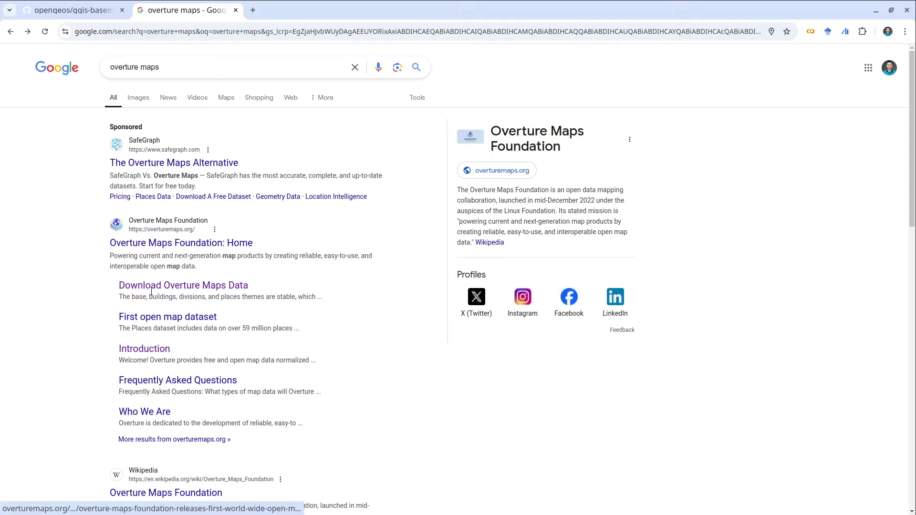
left_click(183, 287)
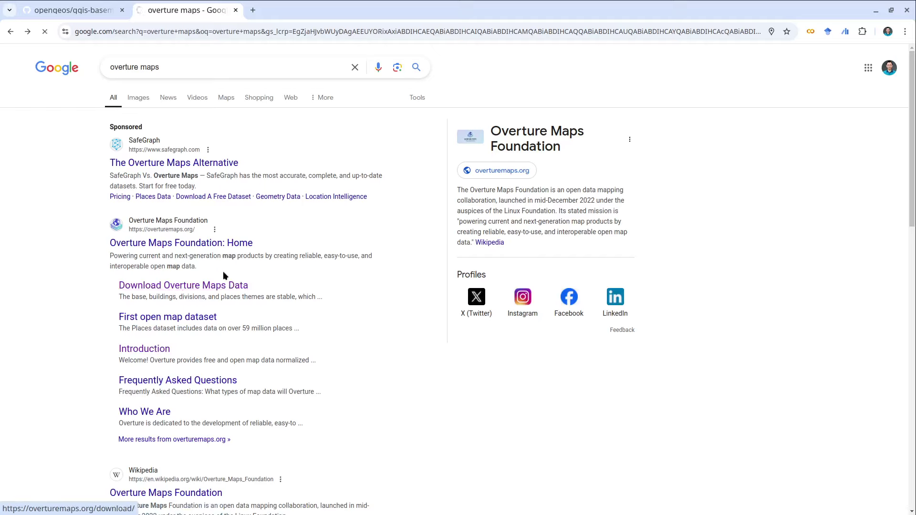
Check the latest release date, 2024-09-18, on the Overture download page.
scroll(272, 377, "down", 5)
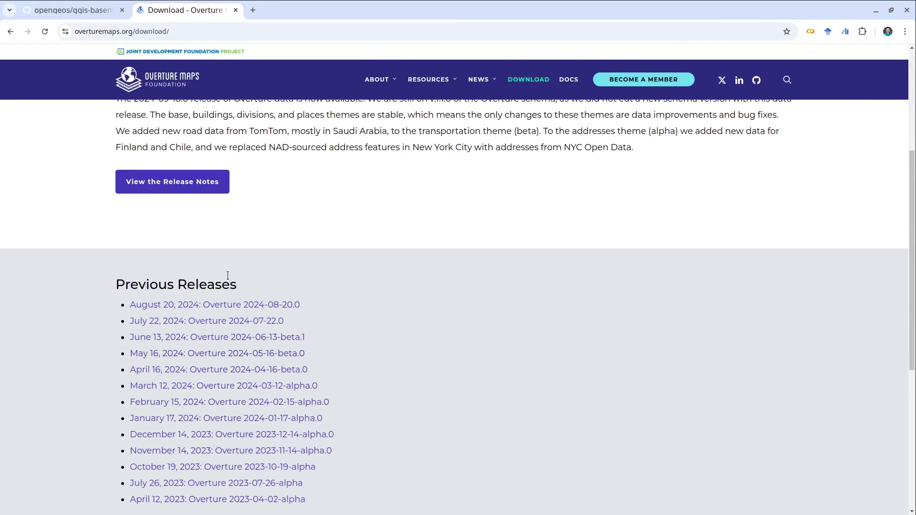
scroll(252, 267, "up", 2)
left_click_drag(134, 213, 180, 213)
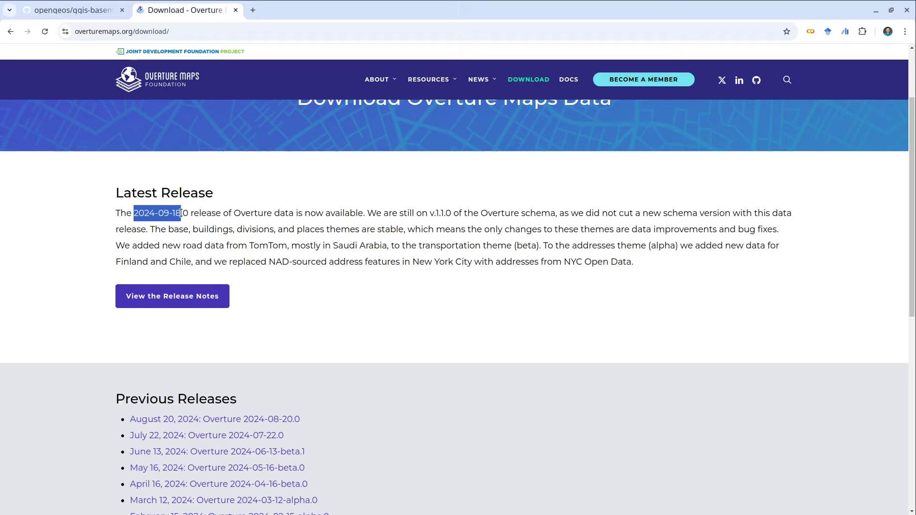
left_click(137, 227)
Open the Overture documentation Introduction page in a new tab via DOCS.
scroll(133, 416, "down", 3)
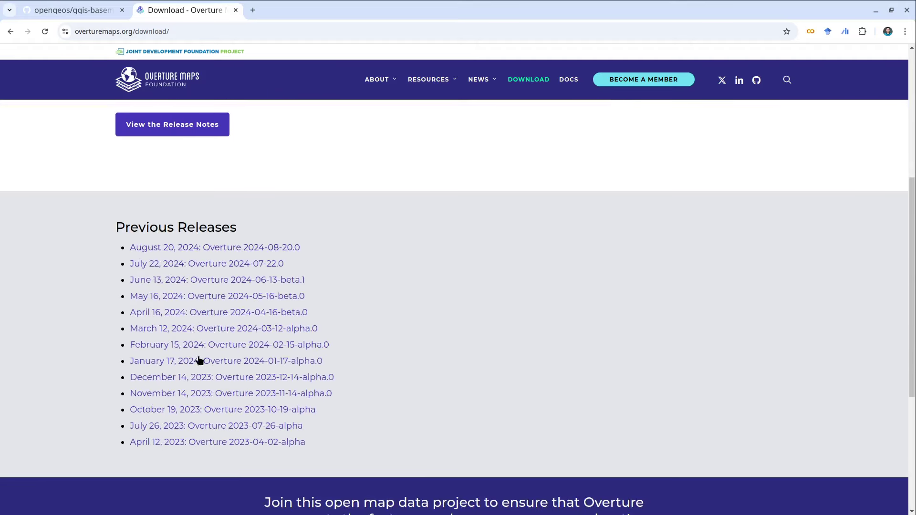
scroll(267, 326, "up", 3)
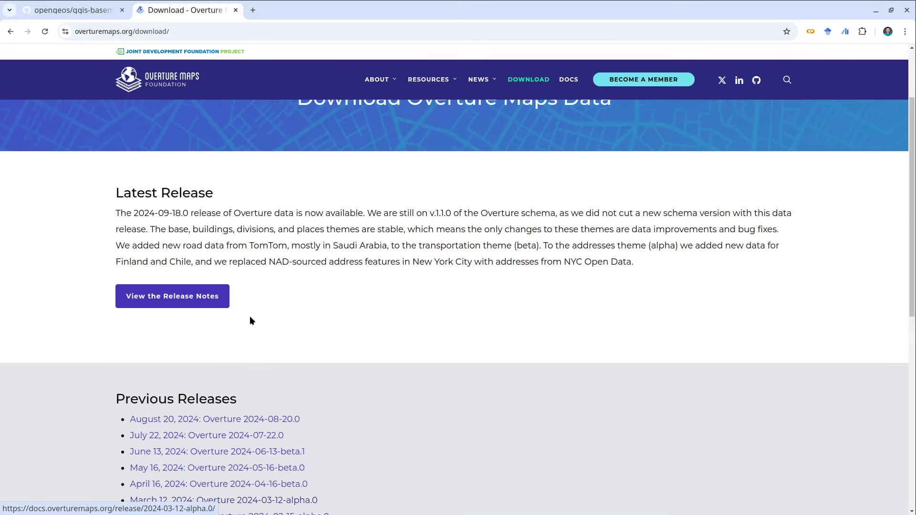
scroll(502, 179, "up", 2)
left_click(566, 88)
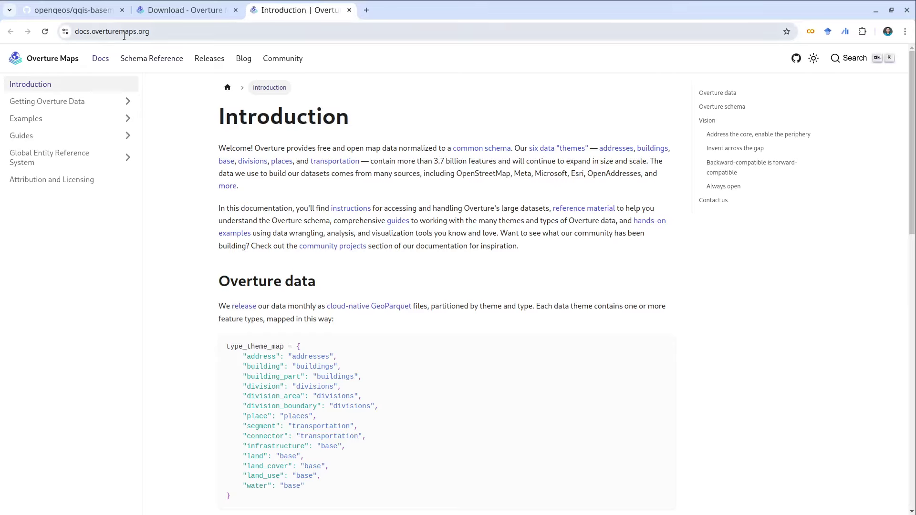
scroll(230, 268, "down", 4)
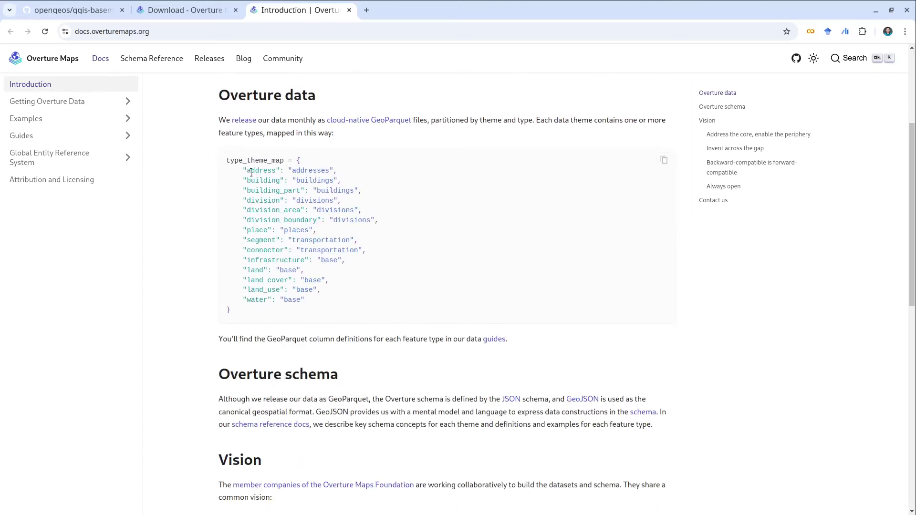
left_click_drag(224, 159, 352, 303)
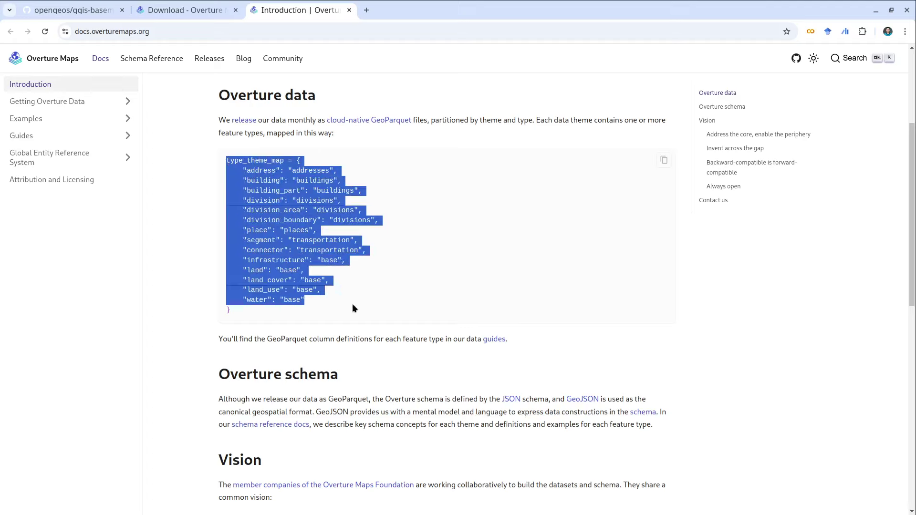
left_click(313, 179)
double_click(308, 171)
left_click(341, 203)
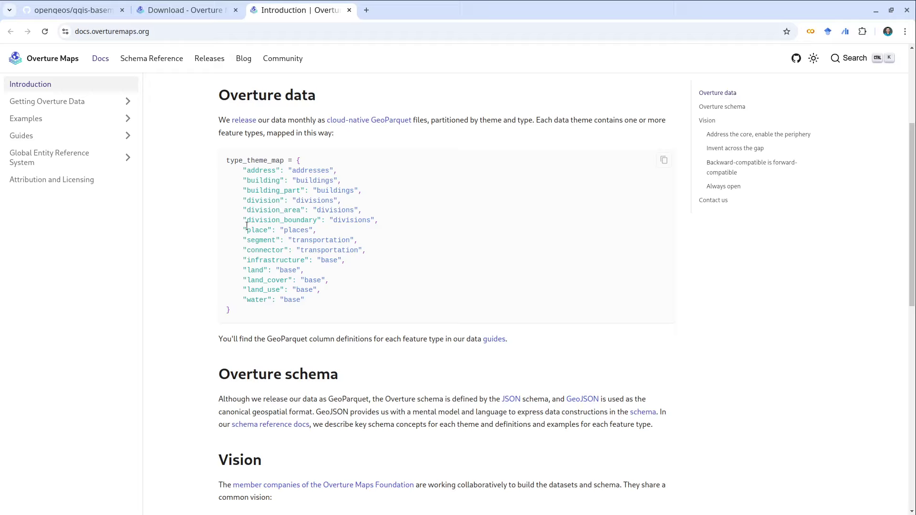
left_click_drag(327, 307, 227, 160)
left_click(443, 270)
scroll(422, 281, "up", 4)
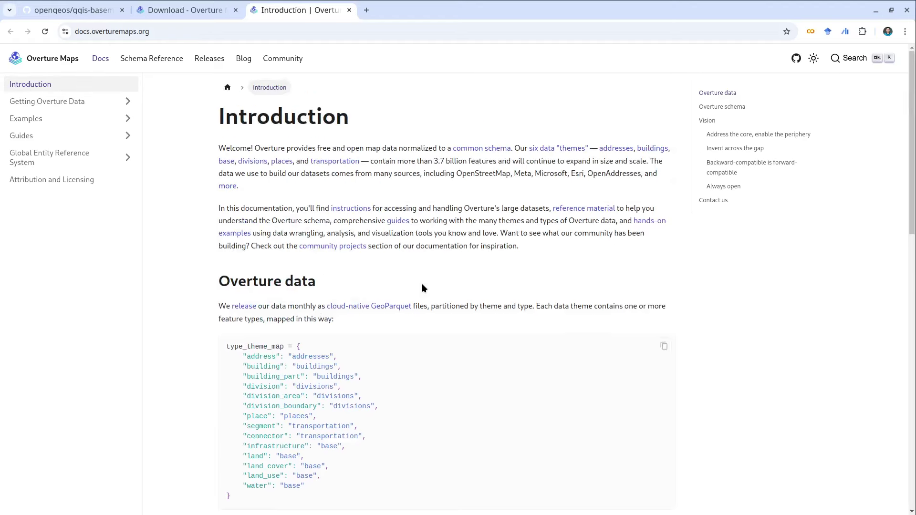
Open overture_data.py in the qgis-basemaps GitHub repository and look through its code.
left_click(75, 13)
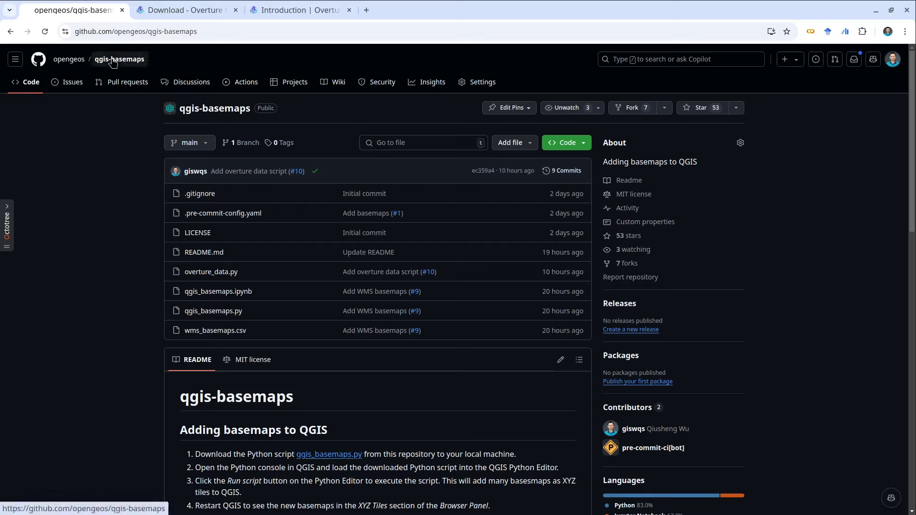
scroll(133, 250, "down", 10)
scroll(133, 249, "down", 4)
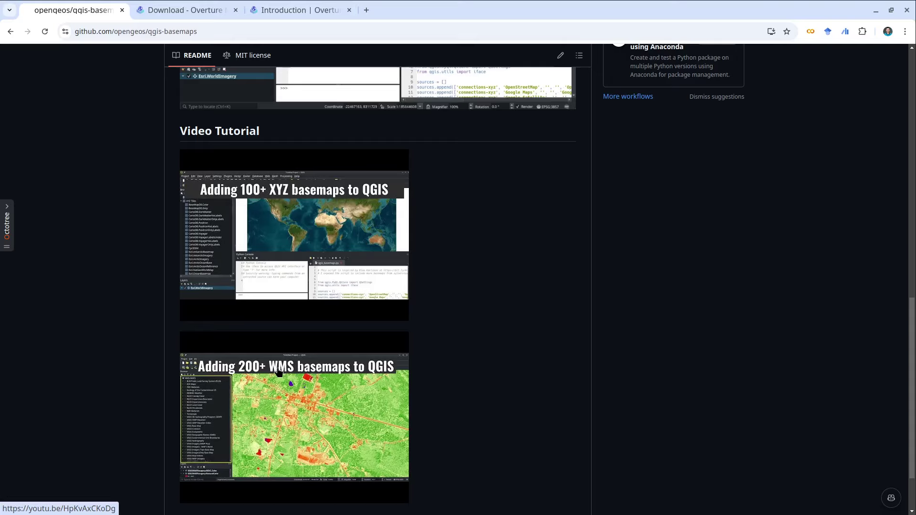
scroll(352, 373, "up", 15)
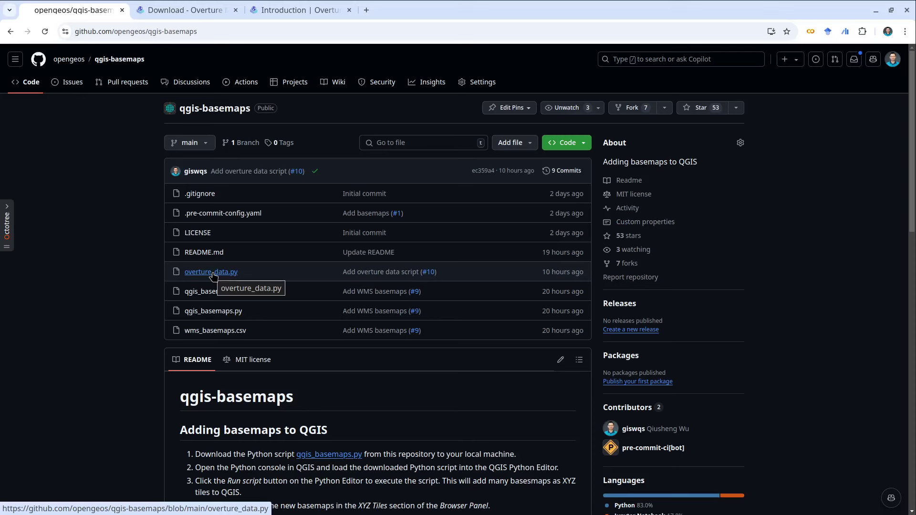
left_click(213, 274)
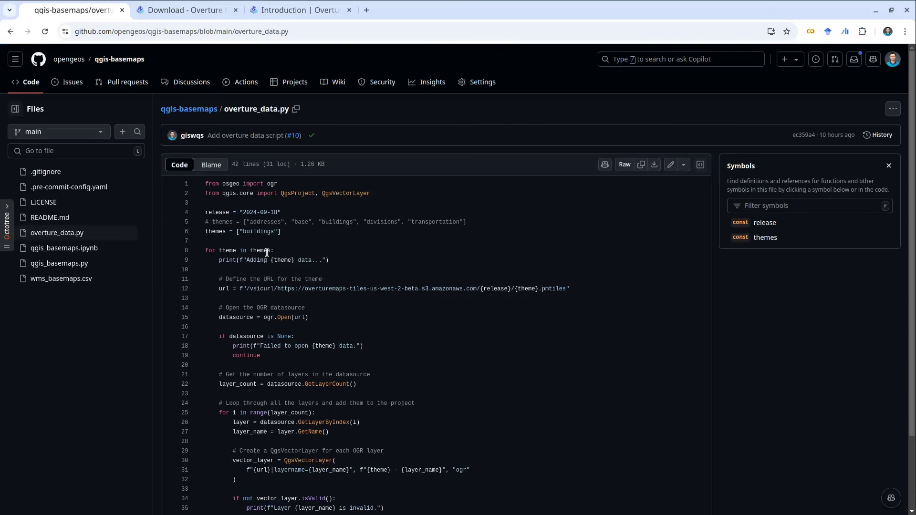
scroll(274, 231, "down", 1)
scroll(274, 231, "down", 2)
left_click_drag(278, 487, 210, 125)
left_click(470, 266)
scroll(462, 280, "up", 3)
Download the raw overture_data.py file into the Downloads folder.
left_click(654, 165)
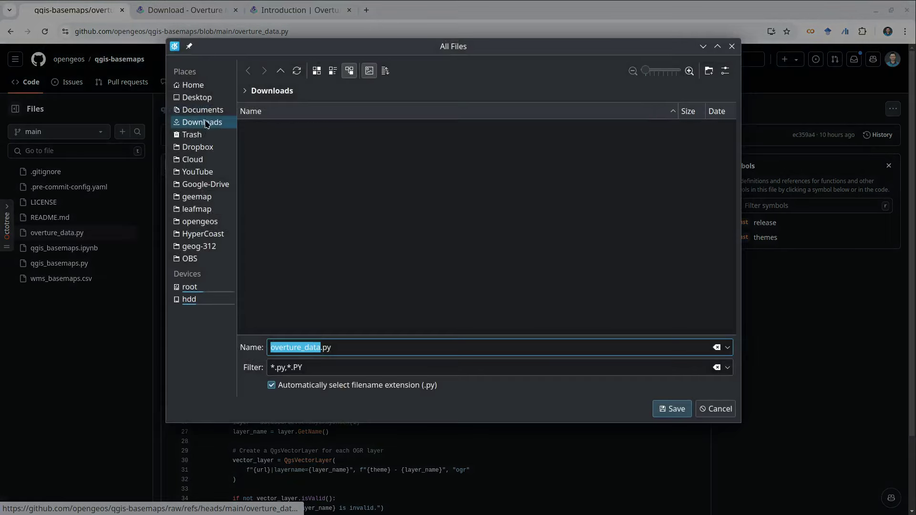
left_click(673, 409)
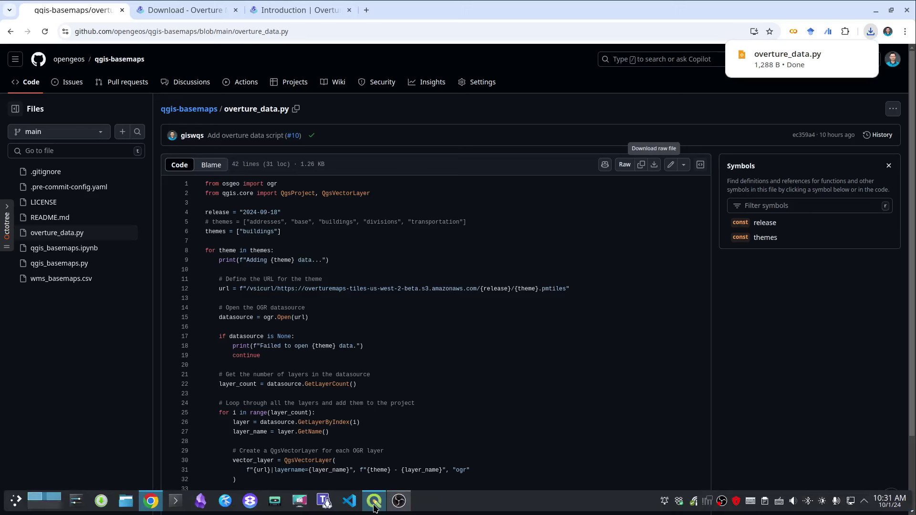
left_click(374, 501)
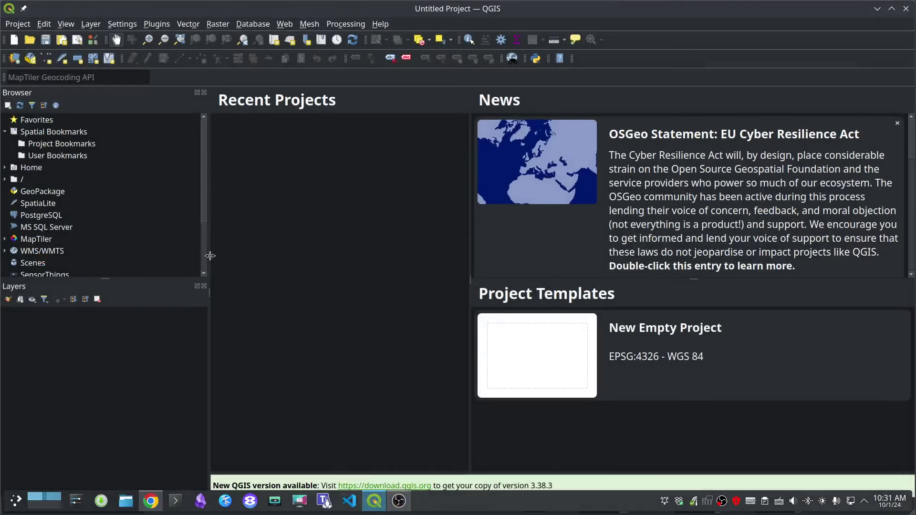
Start a new empty QGIS project and expand XYZ Tiles in the Browser.
left_click_drag(209, 257, 154, 250)
double_click(538, 356)
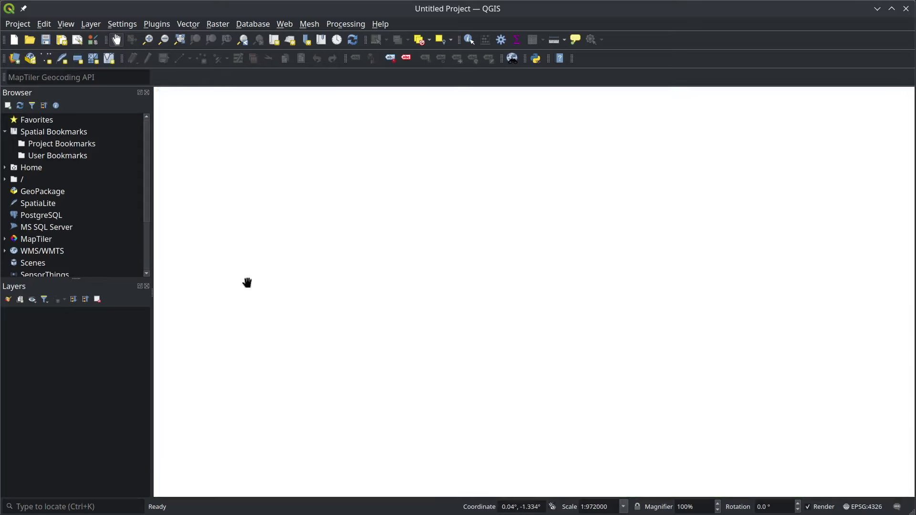
left_click_drag(105, 279, 99, 342)
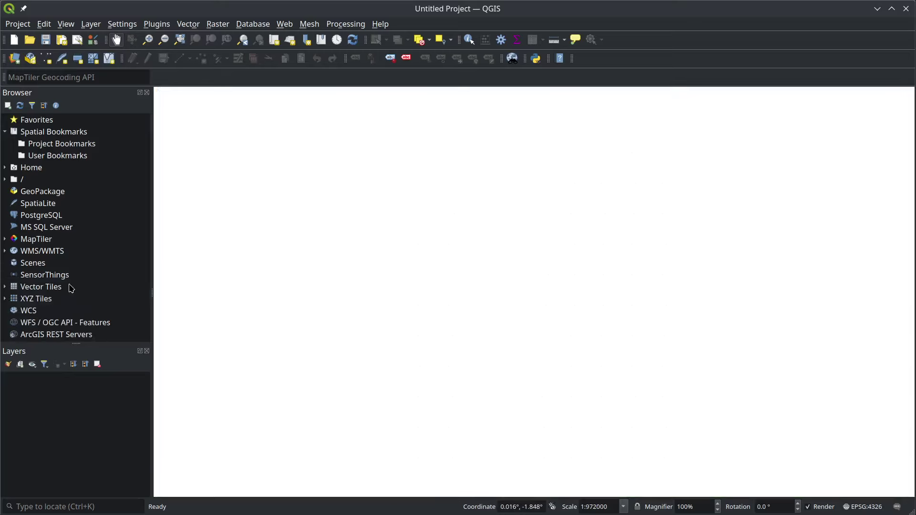
double_click(64, 302)
Add the OpenStreetMap basemap and recentre the world map.
scroll(85, 273, "down", 13)
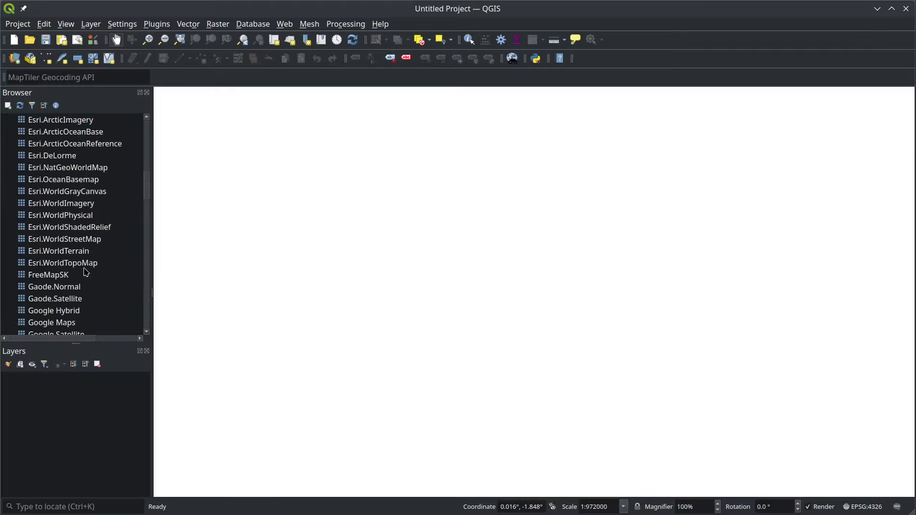
scroll(85, 272, "down", 5)
scroll(84, 272, "up", 5)
scroll(85, 272, "down", 13)
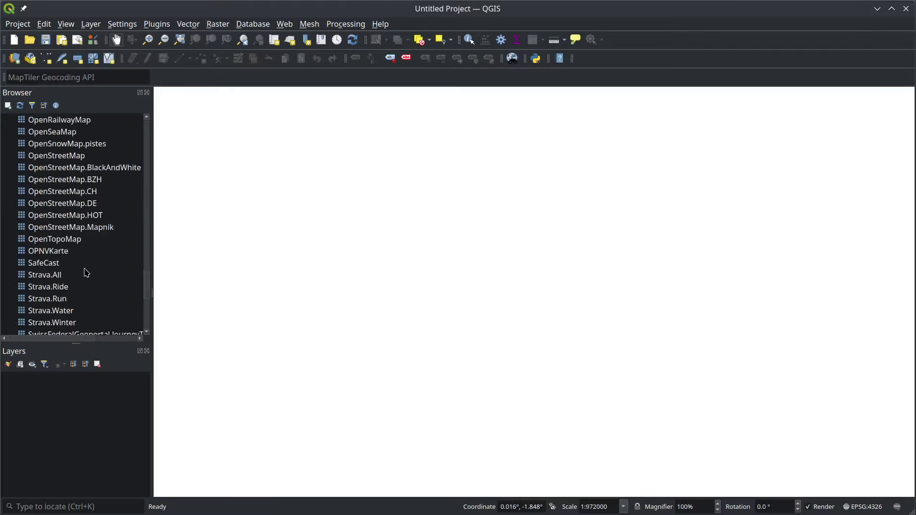
scroll(85, 273, "up", 3)
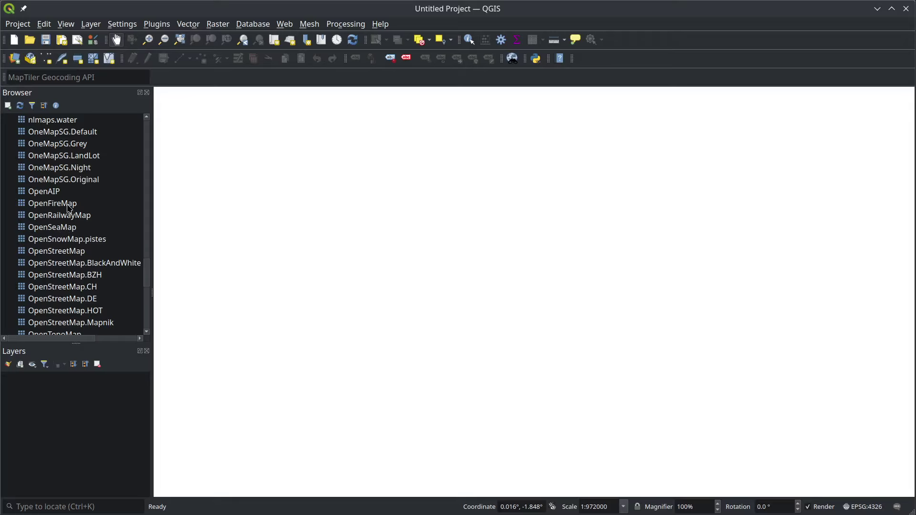
double_click(71, 251)
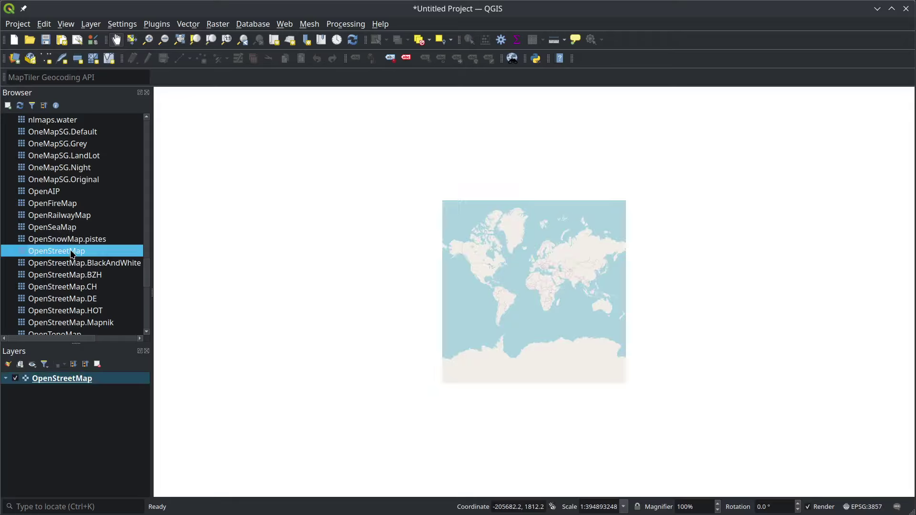
scroll(511, 266, "up", 2)
left_click_drag(511, 266, 386, 265)
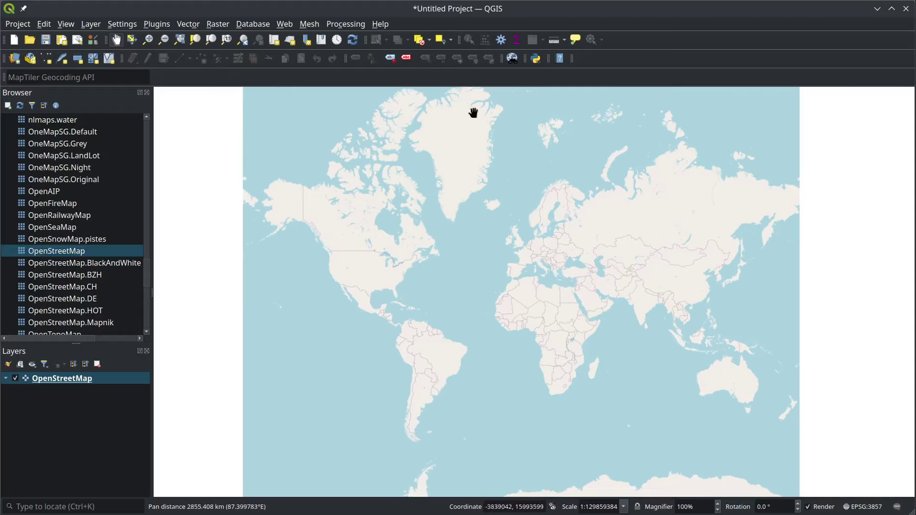
Load overture_data.py into the Python Console's script editor and enlarge the console.
left_click(535, 58)
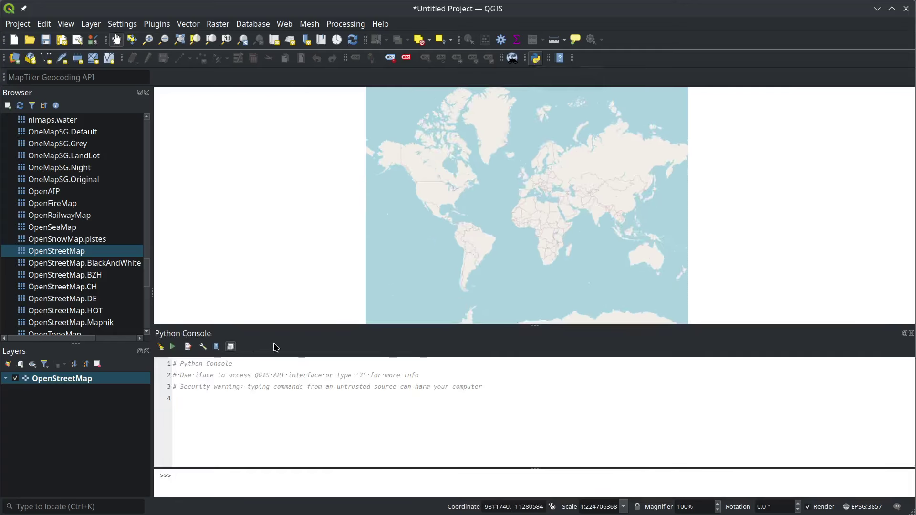
left_click(186, 348)
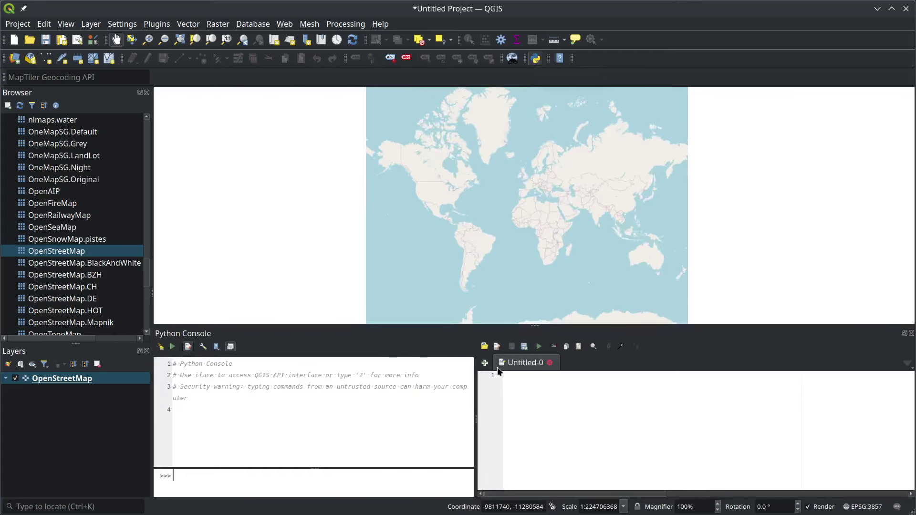
left_click(485, 346)
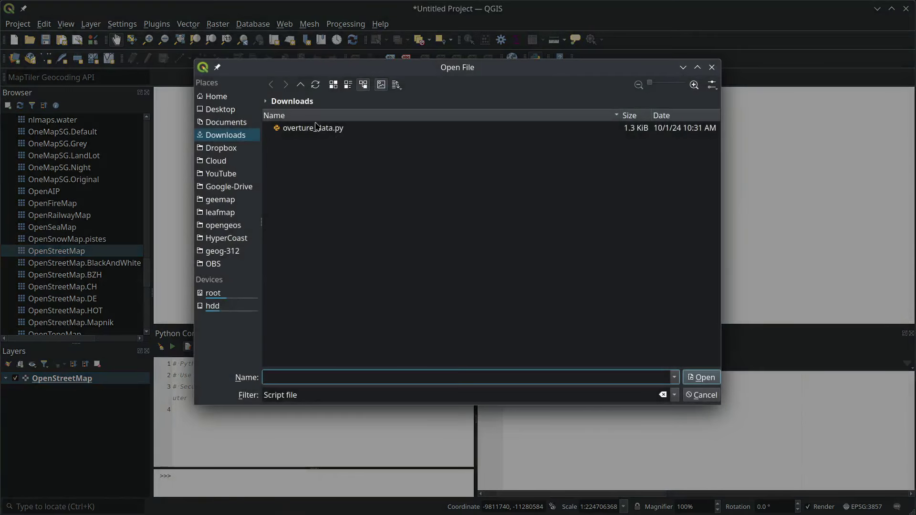
double_click(314, 128)
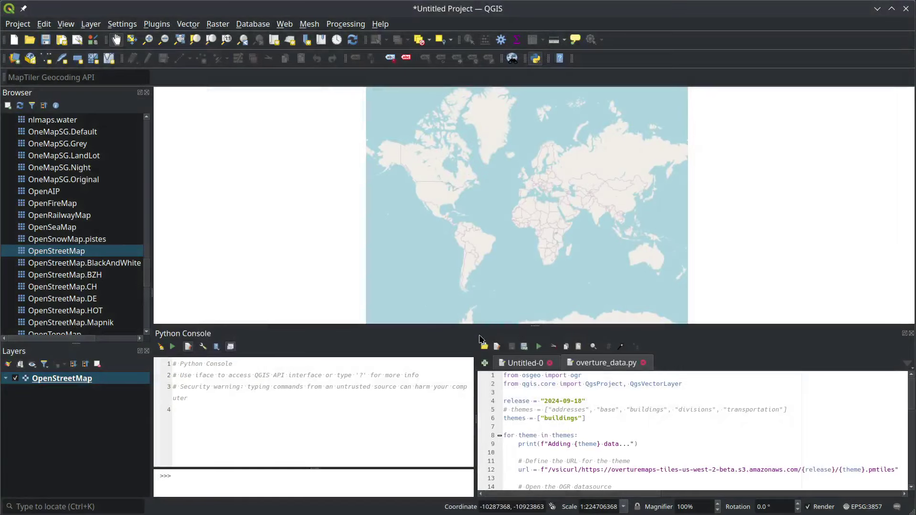
left_click_drag(483, 325, 480, 235)
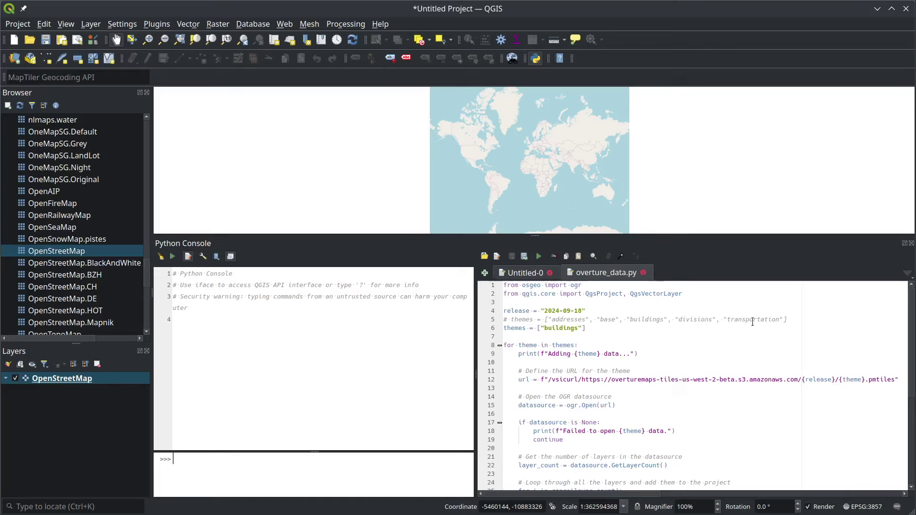
Add "transportation" to the themes list alongside "buildings" and run the script.
left_click(583, 329)
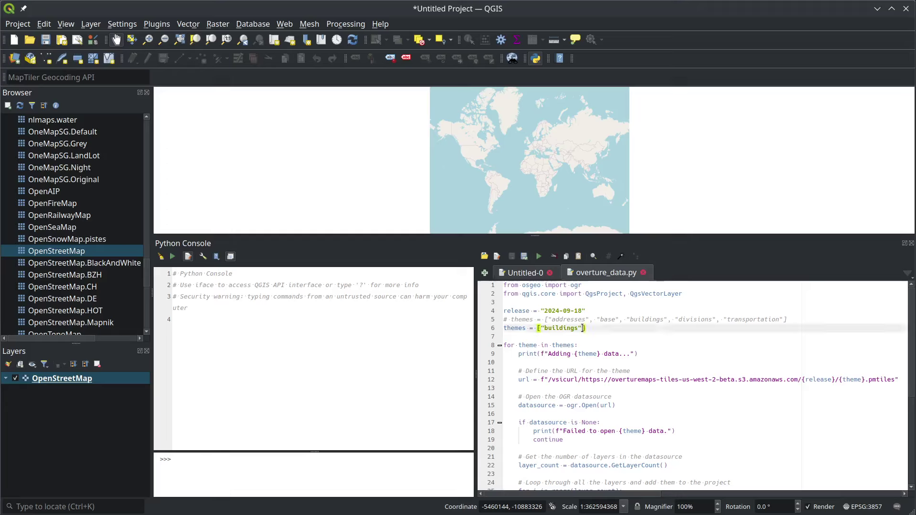
type(",")
left_click_drag(723, 319, 783, 319)
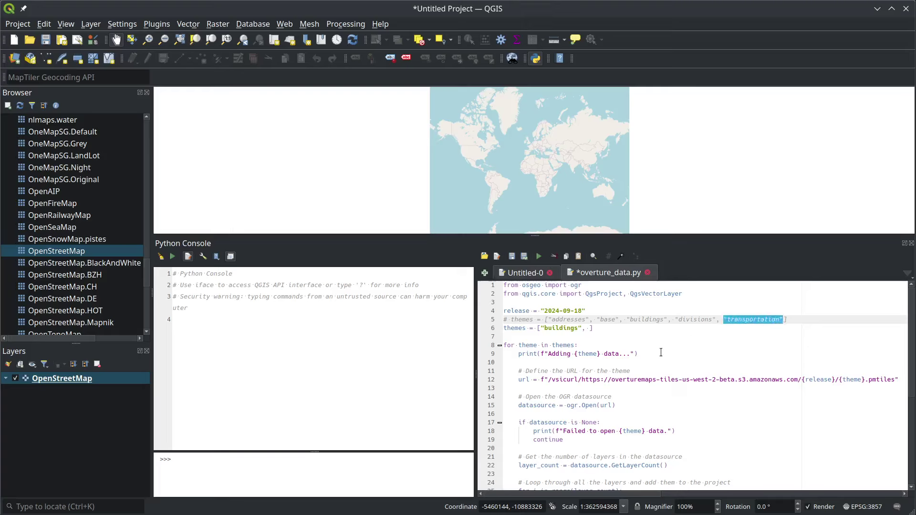
key("ctrl+c")
left_click(590, 328)
key("ctrl+v")
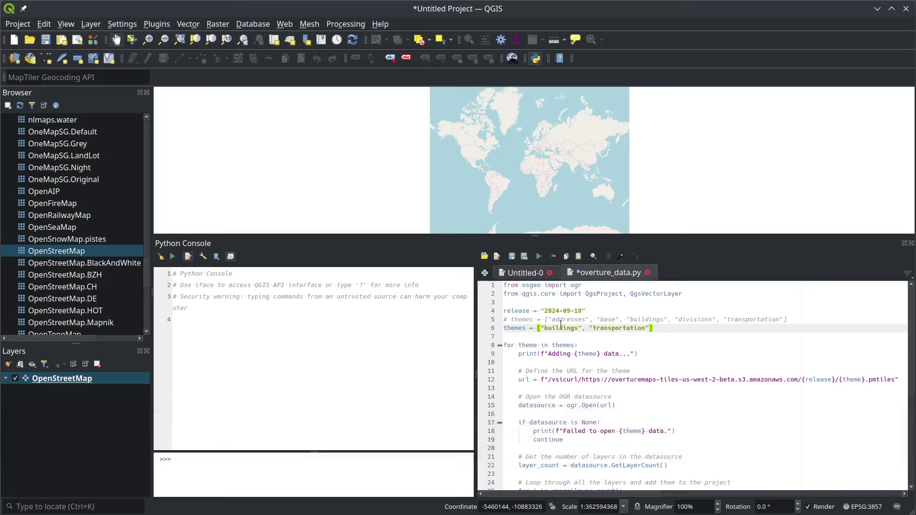
left_click(539, 256)
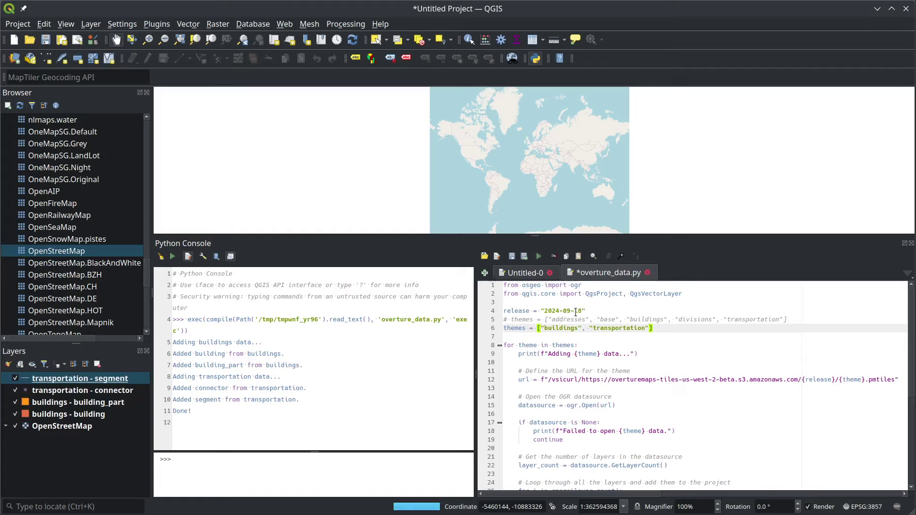
Highlight the print statement and the console output listing the added layers.
scroll(561, 391, "down", 2)
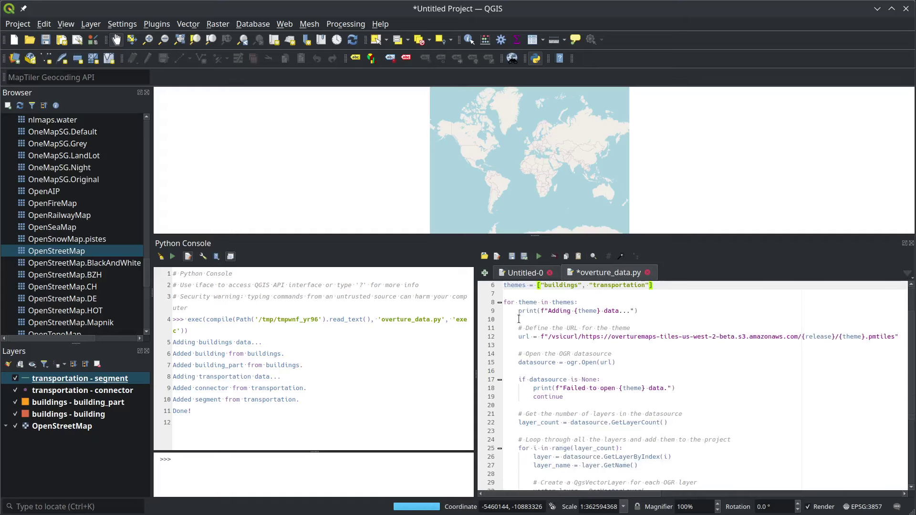
left_click_drag(600, 309, 650, 311)
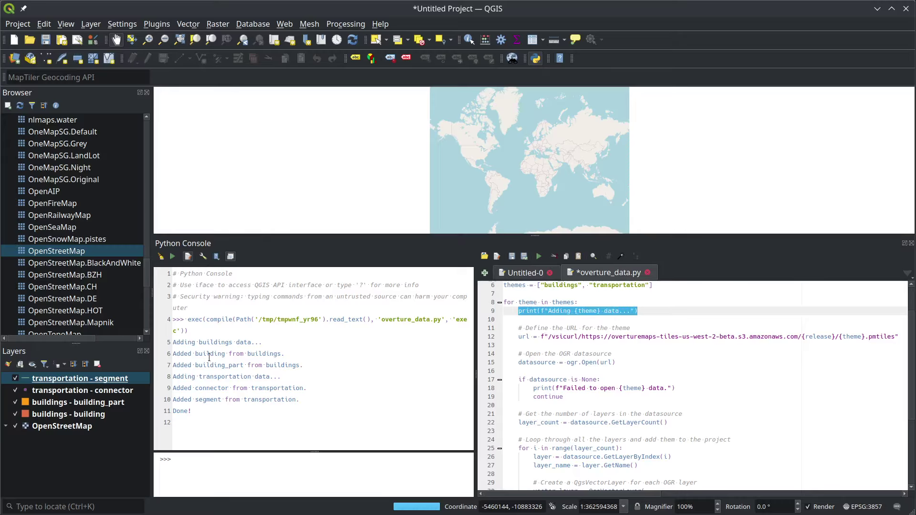
left_click_drag(173, 343, 300, 407)
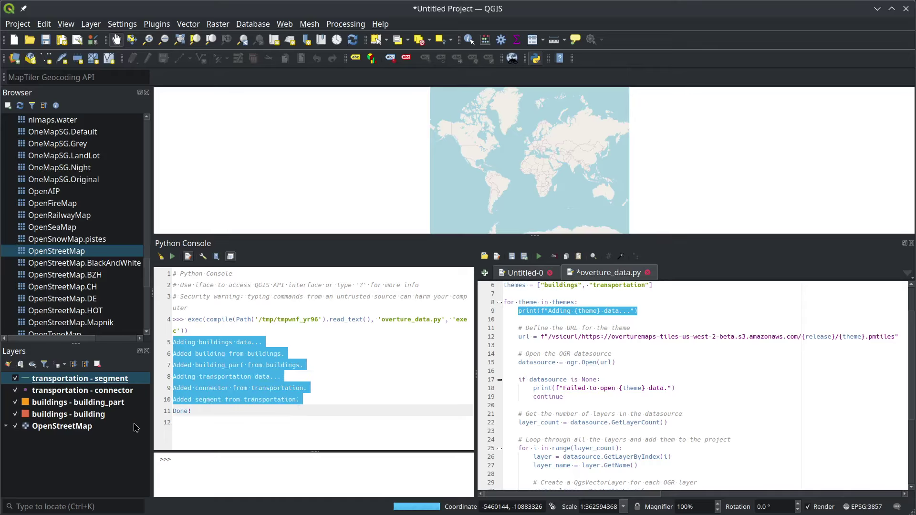
Highlight the data URL's S3 address, release and theme placeholders, and pmtiles extension.
left_click_drag(549, 337, 773, 340)
left_click_drag(474, 372, 367, 372)
left_click(662, 356)
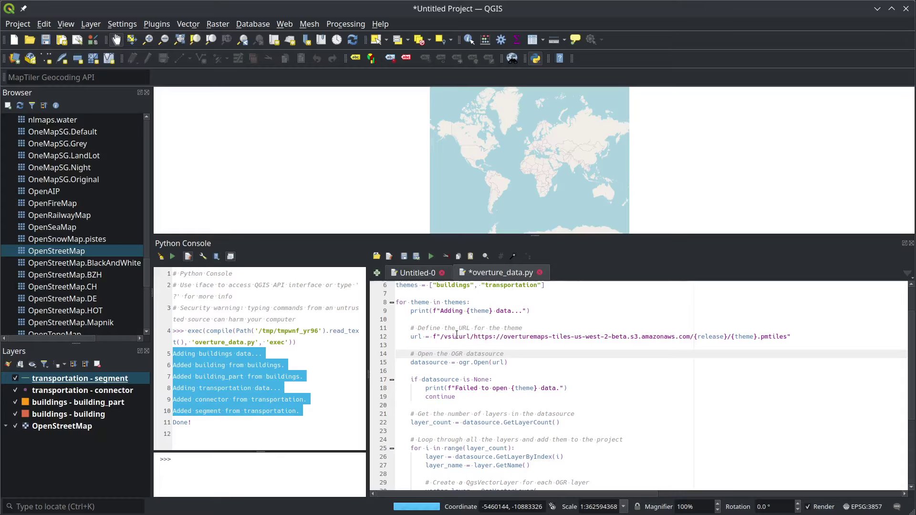
left_click_drag(474, 337, 684, 339)
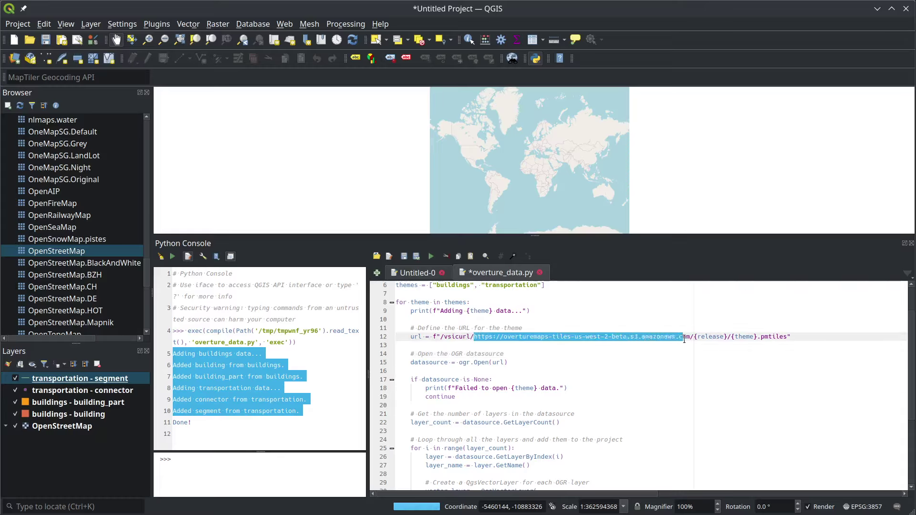
double_click(714, 337)
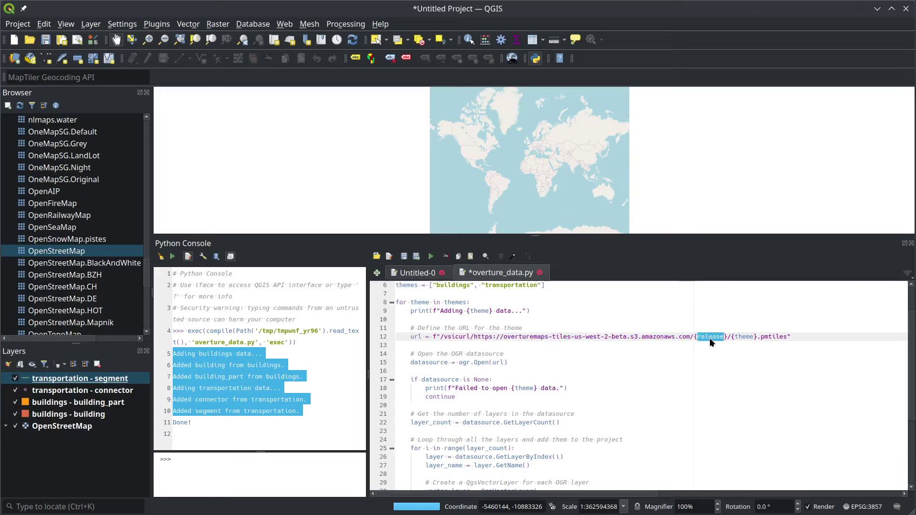
double_click(744, 337)
double_click(774, 337)
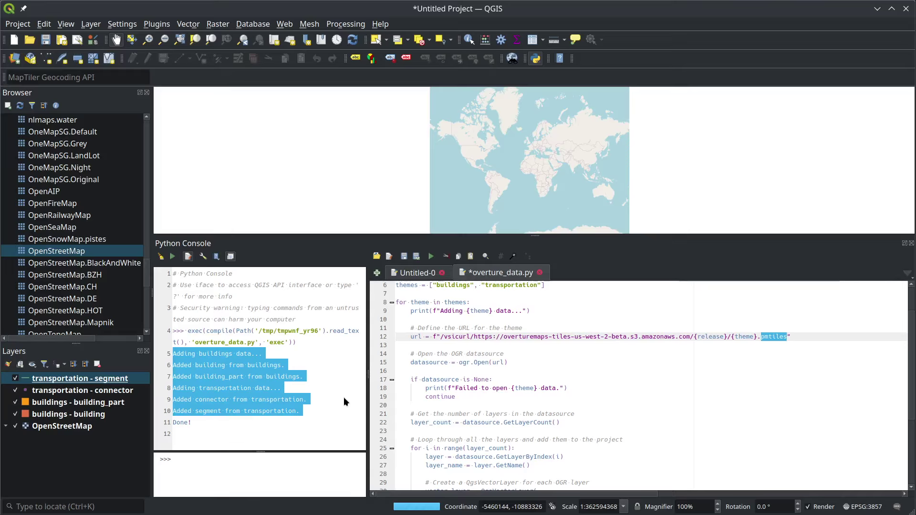
Zoom and centre the map on New York, giving the canvas more room.
scroll(491, 167, "up", 8)
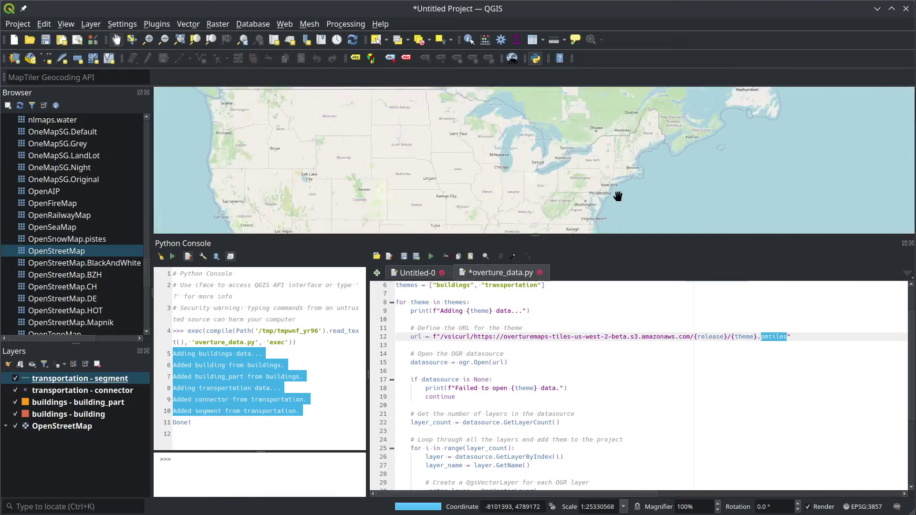
left_click_drag(499, 144, 493, 169)
scroll(493, 170, "up", 4)
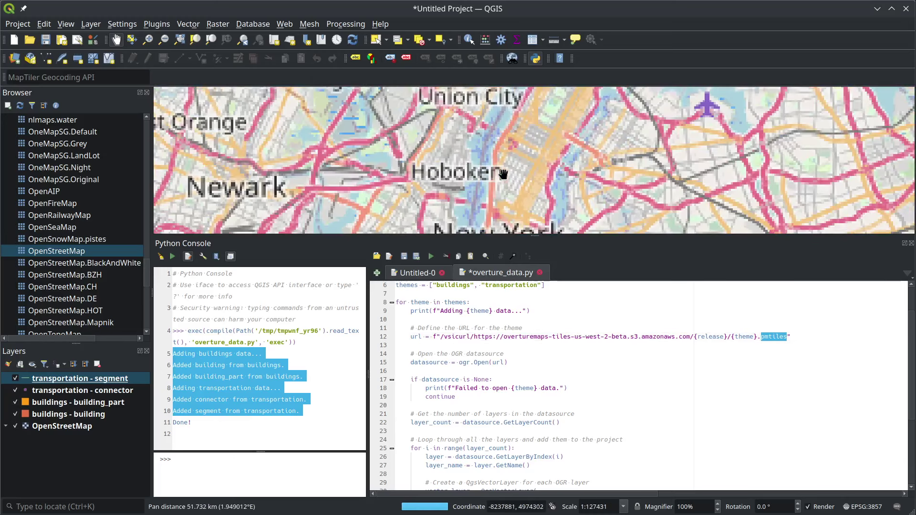
left_click_drag(493, 242, 494, 304)
Highlight ogr.Open(url) and datasource.GetLayerCount() in the script.
scroll(512, 450, "down", 2)
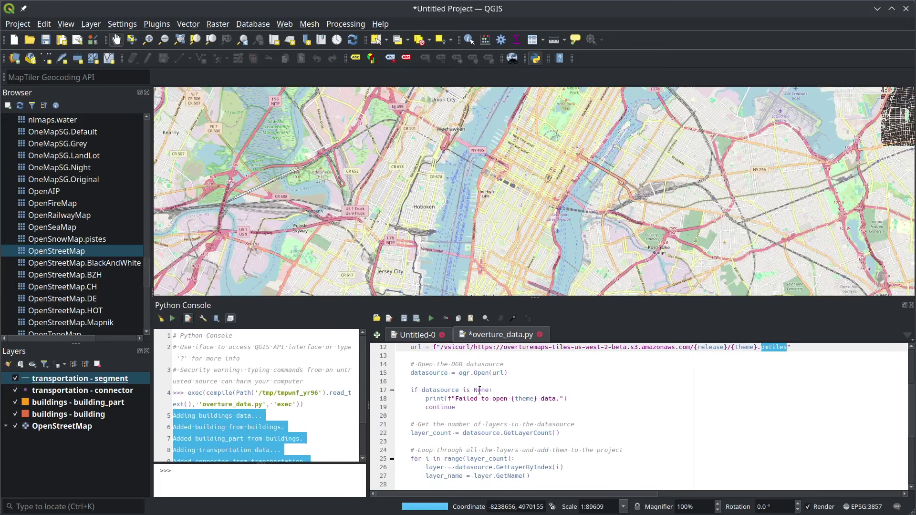
double_click(463, 373)
key("shift+End")
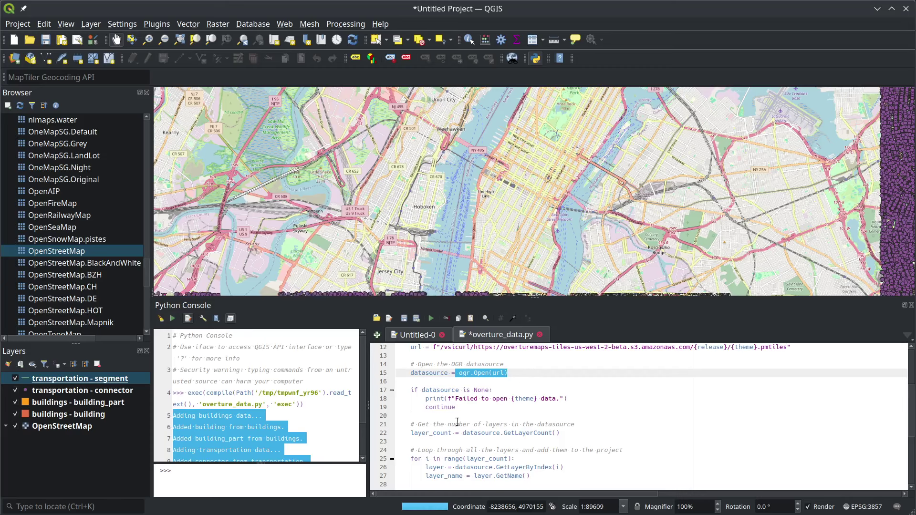
scroll(481, 378, "down", 3)
left_click_drag(463, 356, 565, 357)
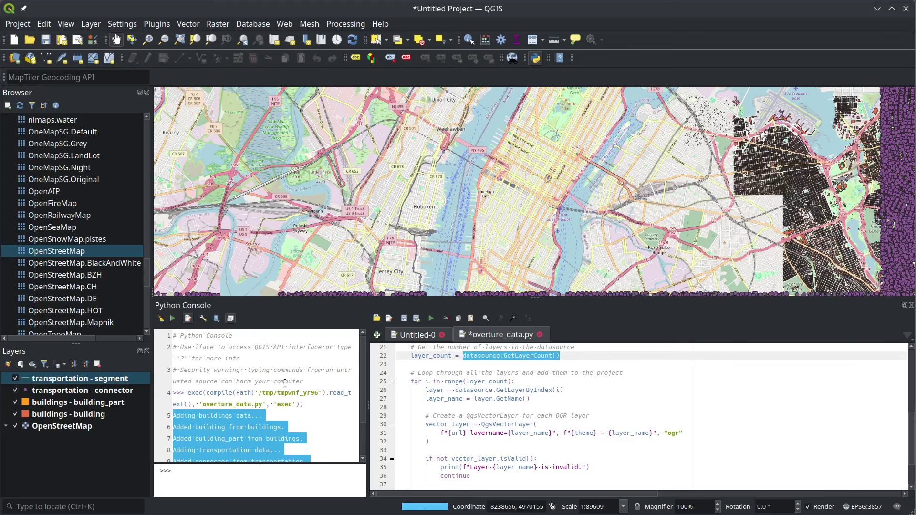
scroll(429, 395, "down", 1)
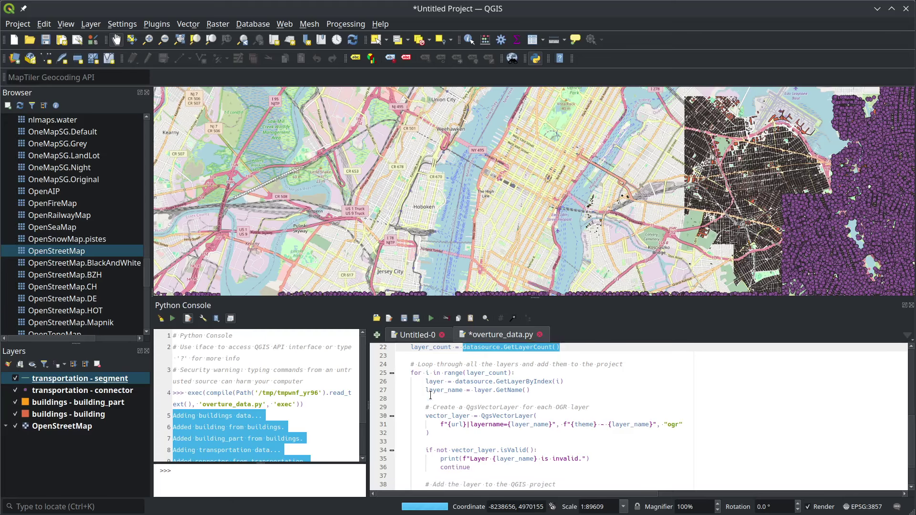
scroll(563, 452, "down", 1)
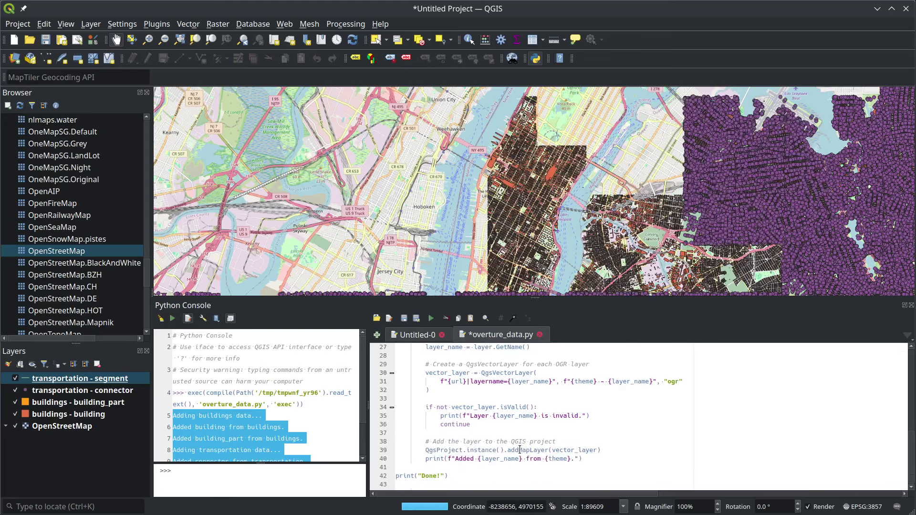
left_click_drag(448, 475, 394, 419)
scroll(393, 419, "up", 3)
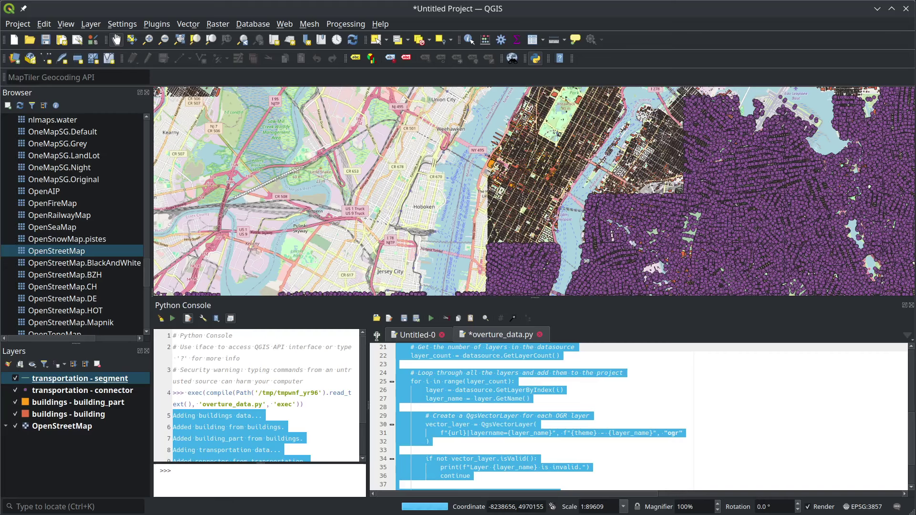
left_click(617, 400)
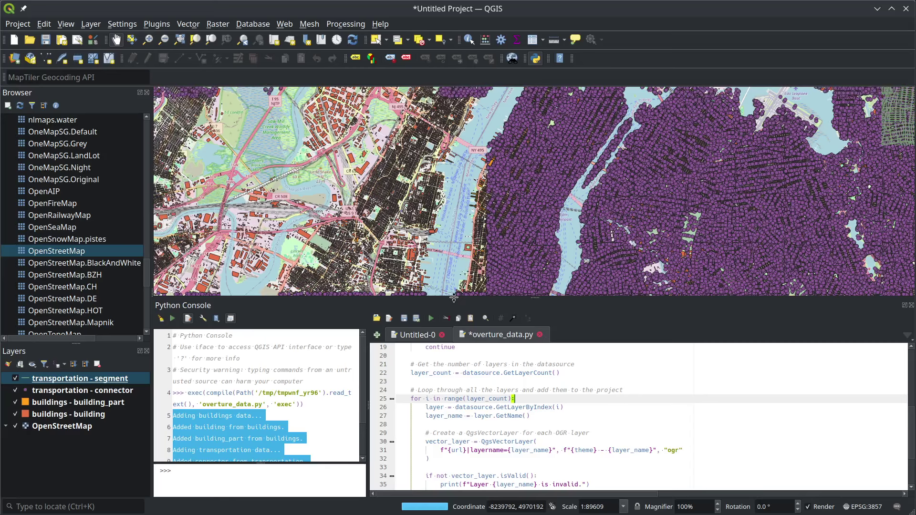
Enlarge the map canvas and zoom to street level over lower Manhattan.
left_click_drag(453, 299, 453, 379)
left_click_drag(474, 298, 468, 223)
scroll(468, 223, "up", 5)
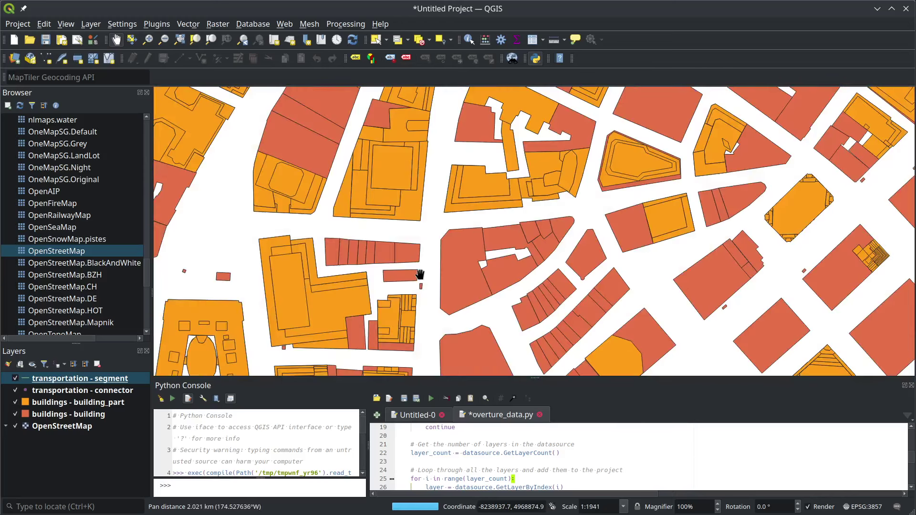
scroll(434, 264, "down", 2)
left_click_drag(415, 321, 501, 255)
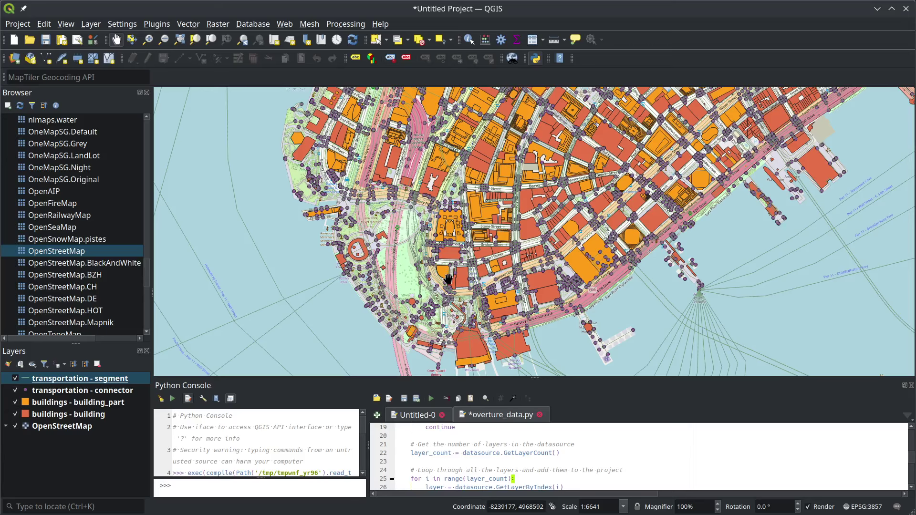
scroll(448, 279, "up", 2)
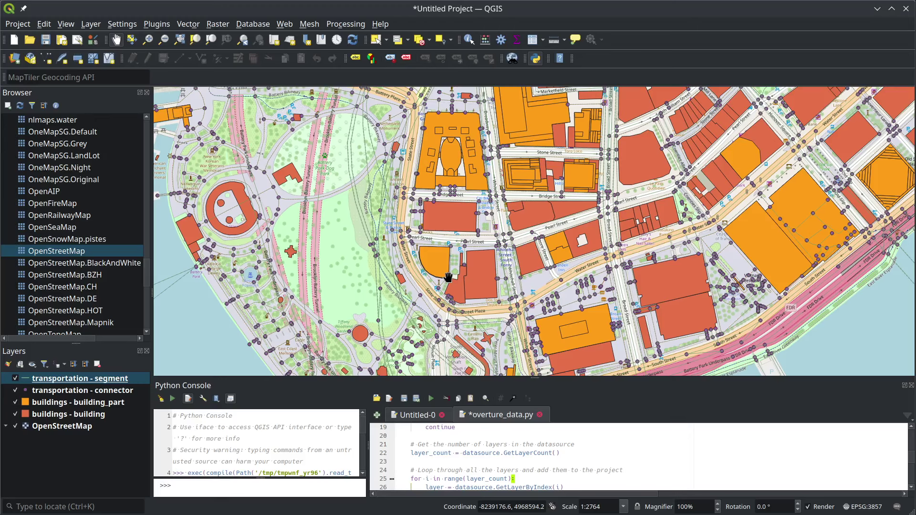
Hide the transportation segment and connector layers, toggling building_part off and on.
left_click(15, 380)
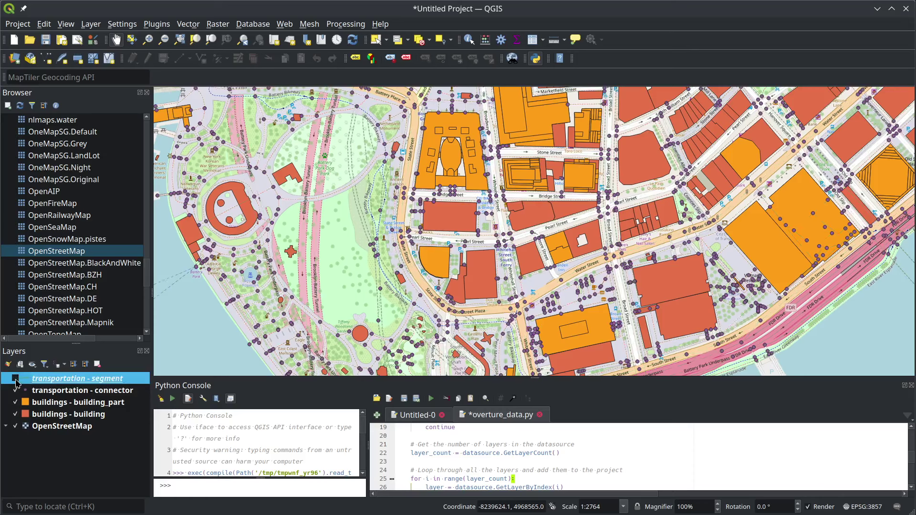
left_click(15, 391)
left_click(15, 403)
left_click(16, 403)
left_click_drag(311, 378, 310, 393)
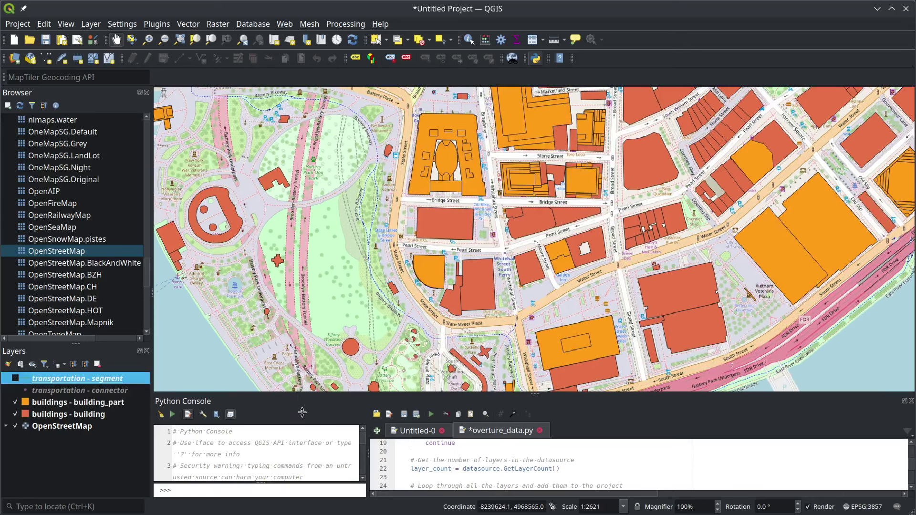
left_click_drag(297, 332, 293, 269)
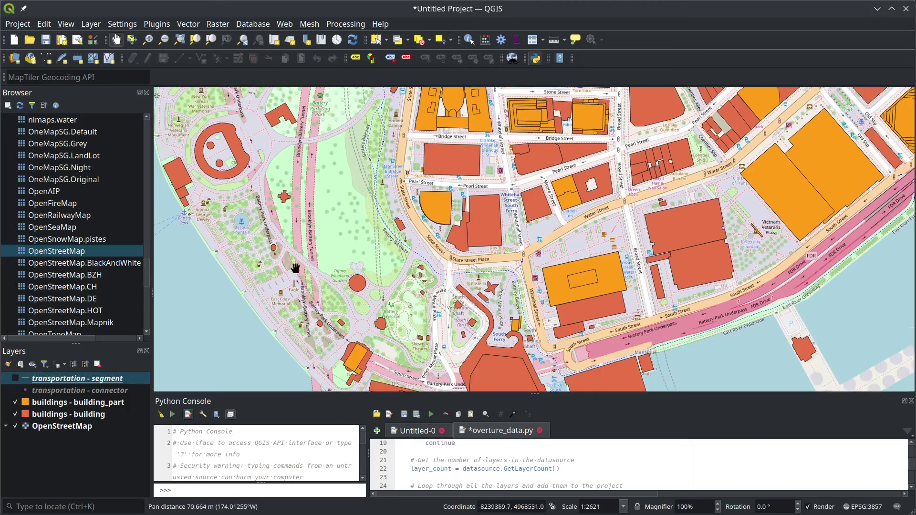
left_click(15, 403)
left_click(15, 403)
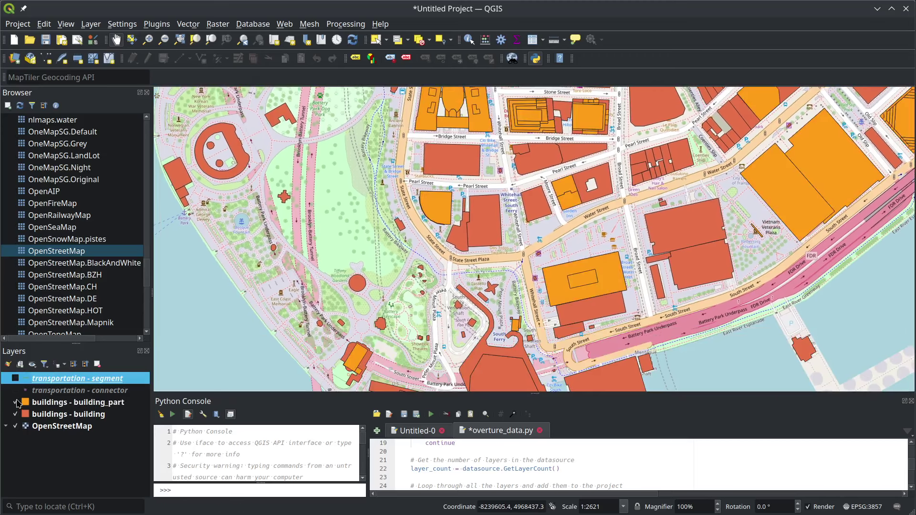
Recentre on the State Street buildings, select buildings - building, and shrink the Browser panel.
left_click_drag(593, 286, 466, 267)
scroll(466, 268, "up", 3)
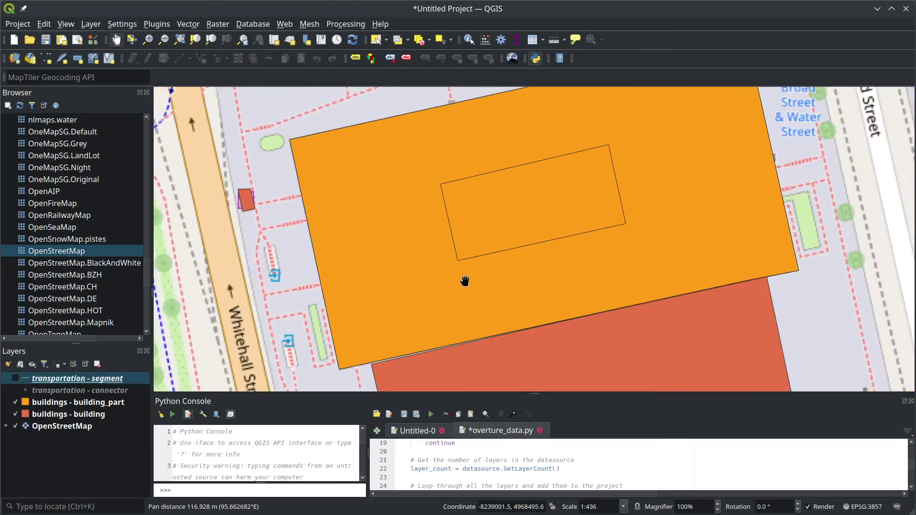
scroll(466, 282, "down", 1)
scroll(465, 282, "down", 1)
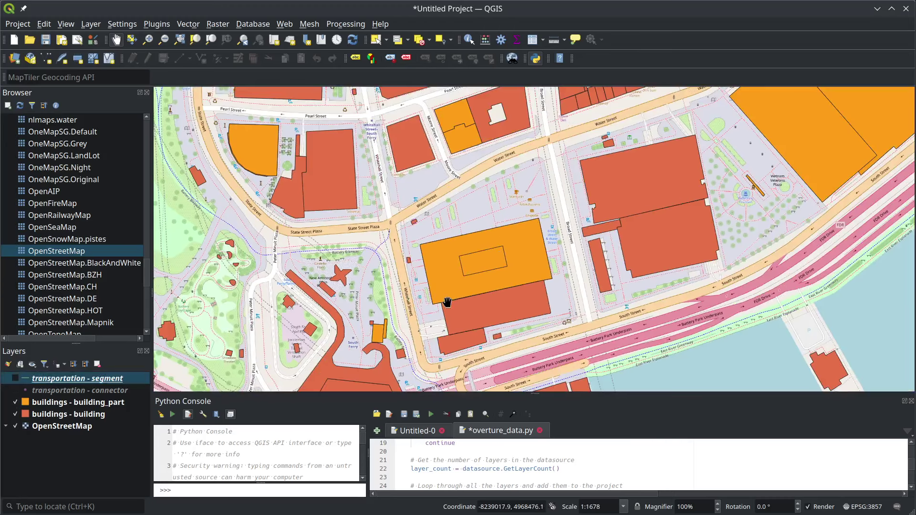
left_click_drag(345, 229, 434, 230)
left_click_drag(435, 285, 379, 258)
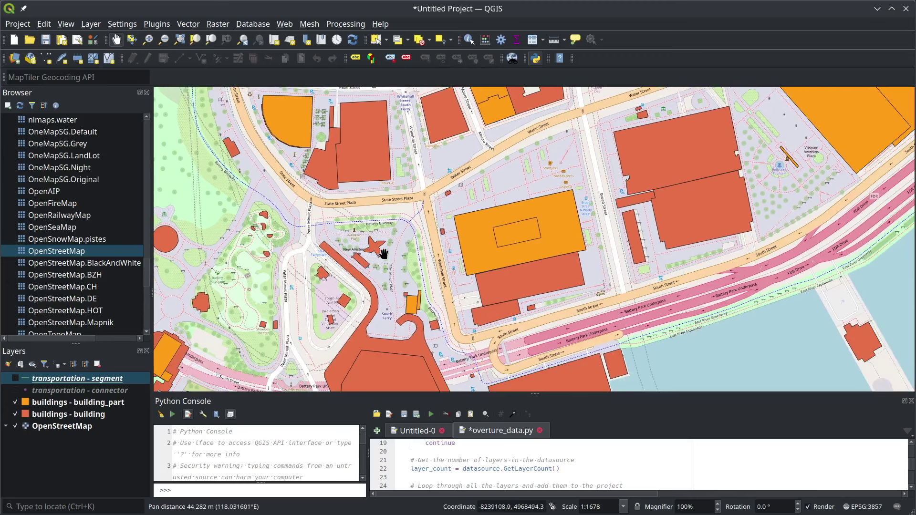
left_click(70, 415)
left_click_drag(98, 341, 88, 176)
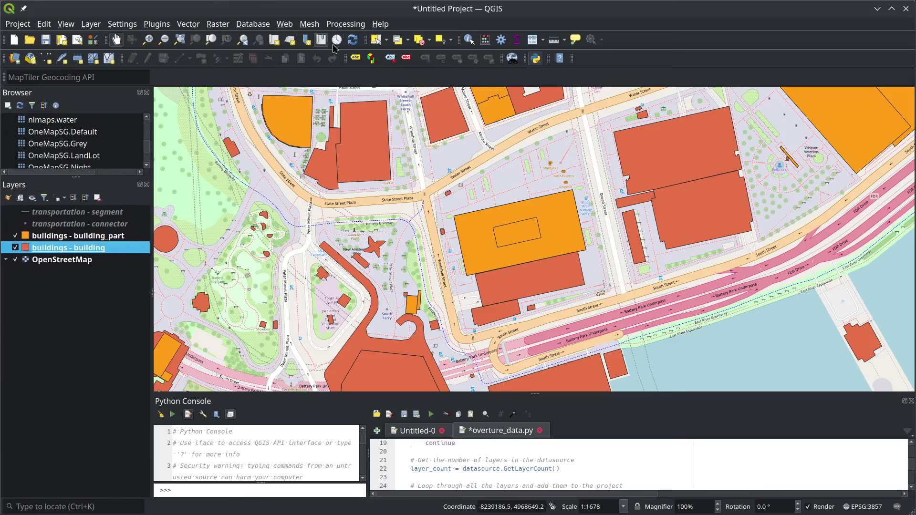
Identify the 125 Broad Street and 25 Water Street buildings' attributes.
left_click(468, 40)
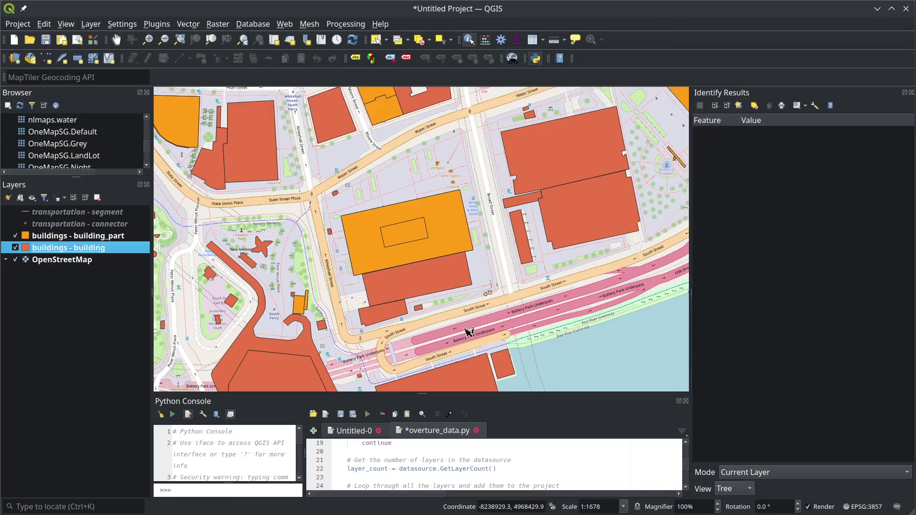
left_click(592, 211)
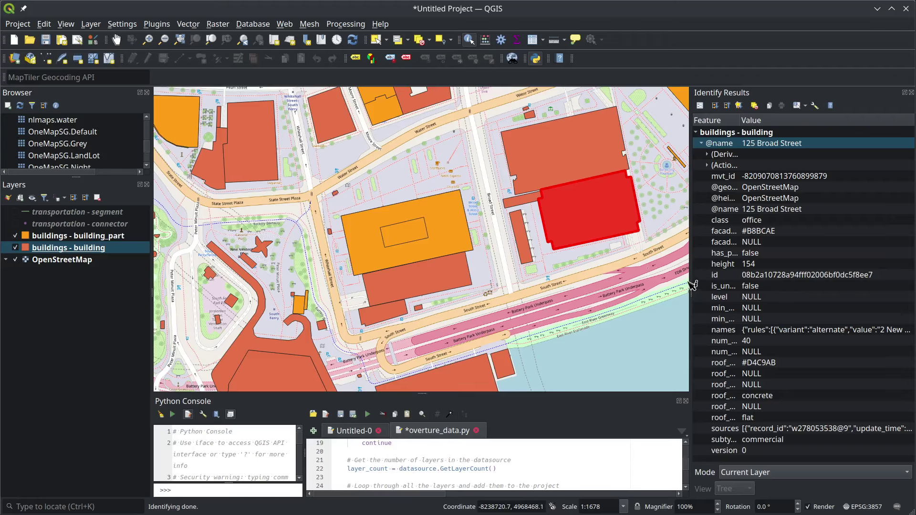
left_click_drag(690, 286, 718, 286)
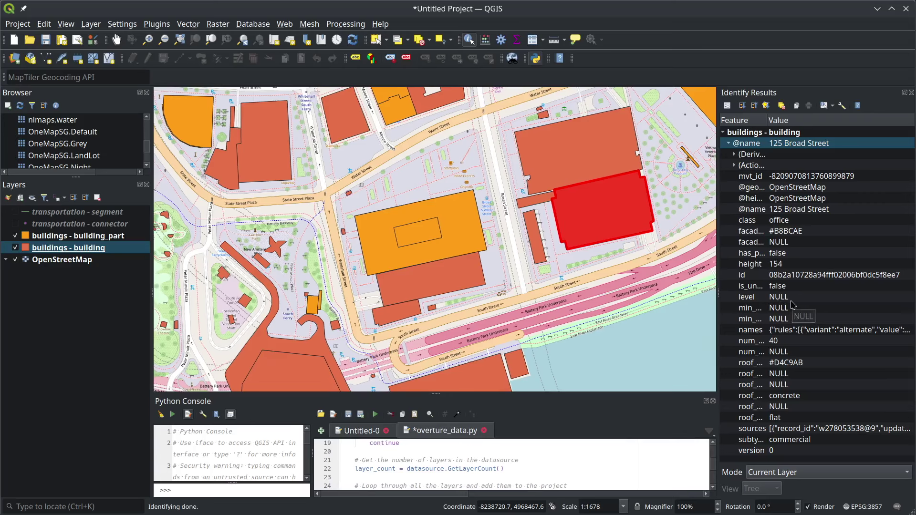
left_click(573, 151)
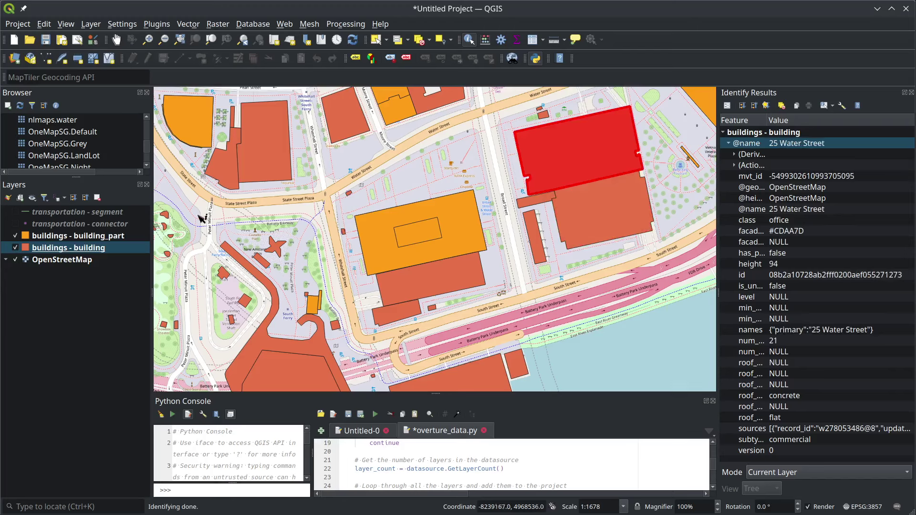
Zoom the map out and clear the Identify results.
right_click(67, 248)
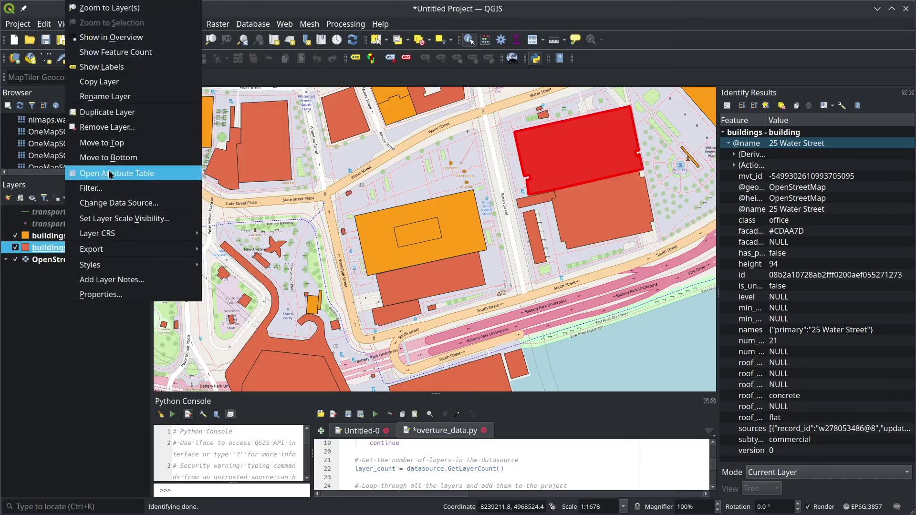
left_click(61, 380)
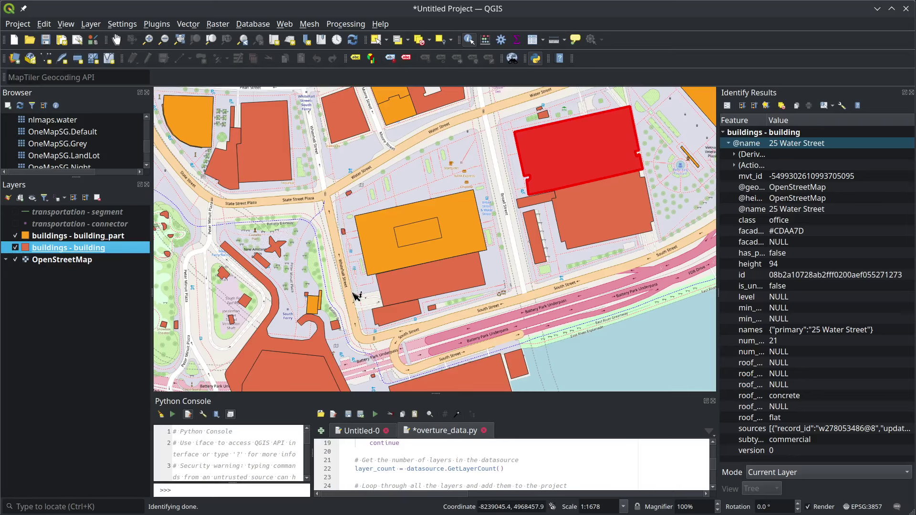
scroll(354, 287, "down", 3)
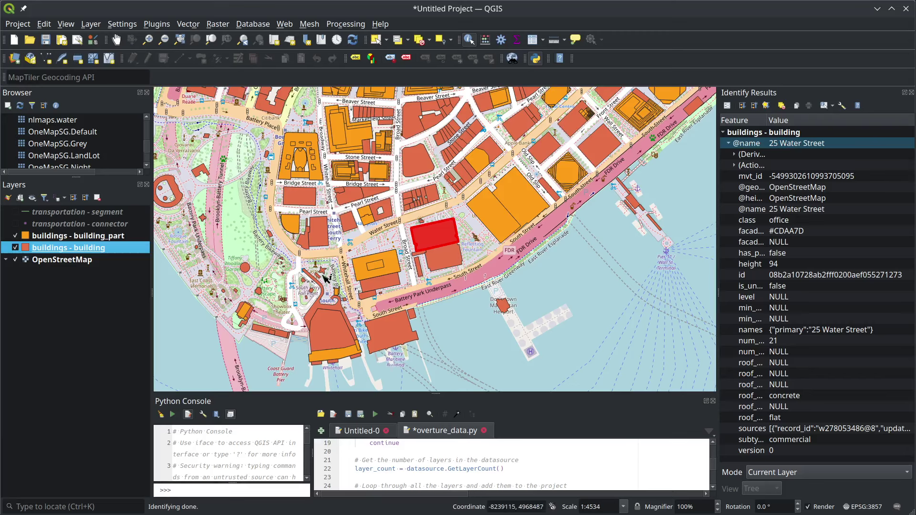
left_click(289, 292)
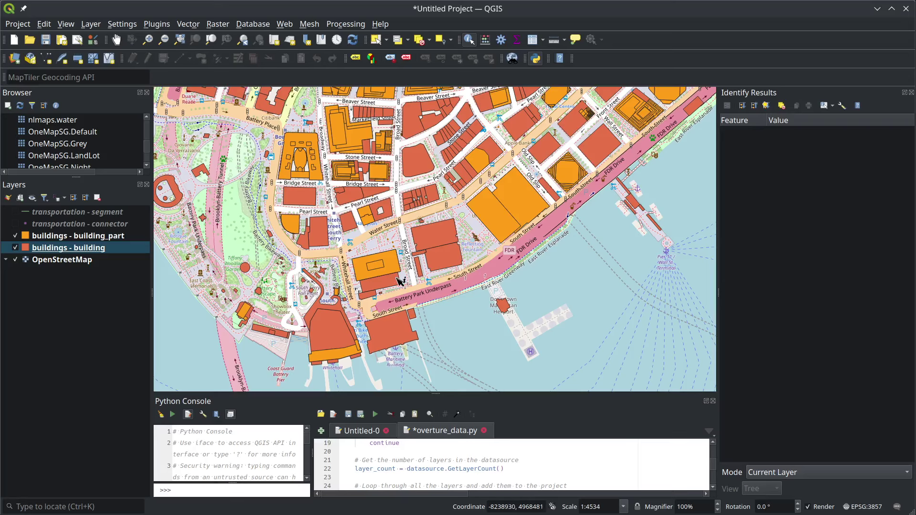
Identify the 55 Water Street and 111 Wall Street buildings.
scroll(409, 192, "down", 3)
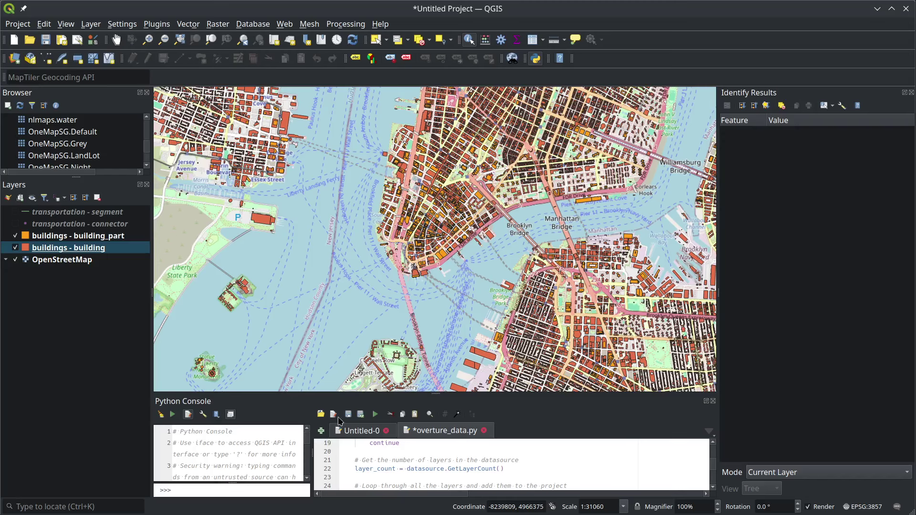
right_click(77, 254)
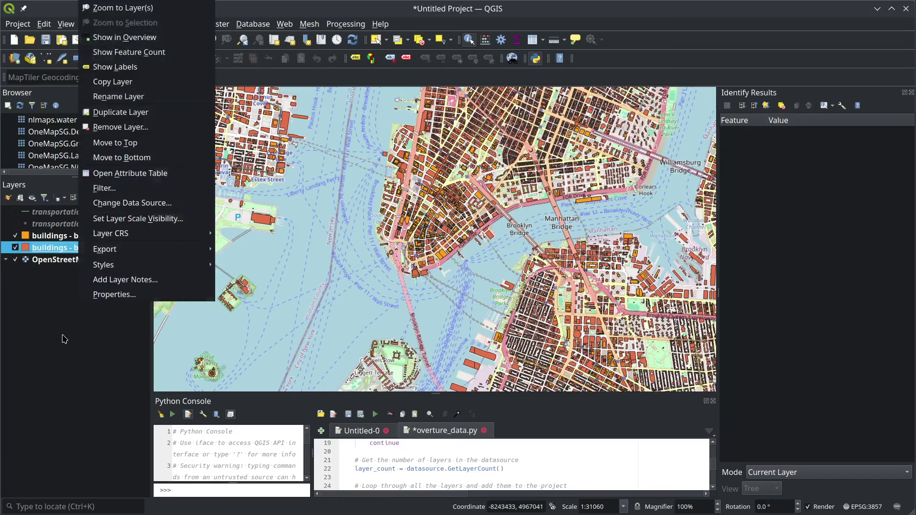
key("Escape")
scroll(434, 244, "up", 1)
scroll(434, 244, "up", 1)
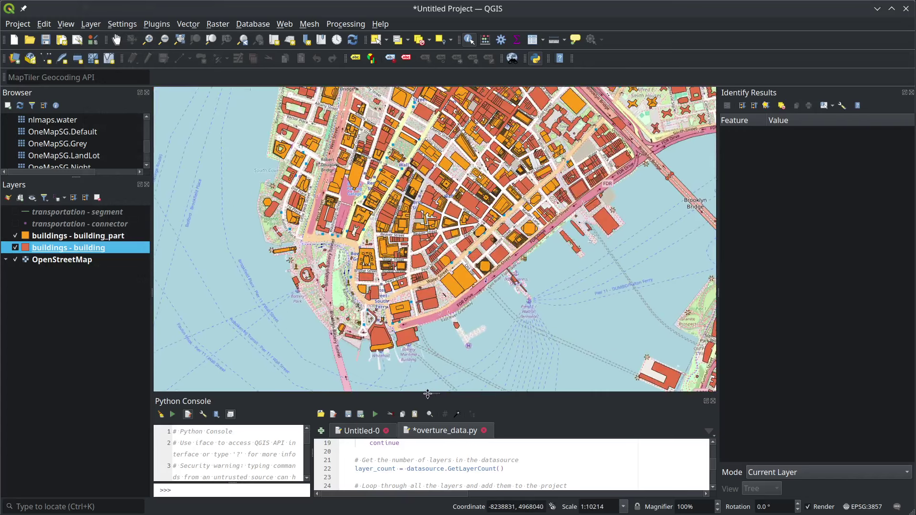
left_click(460, 288)
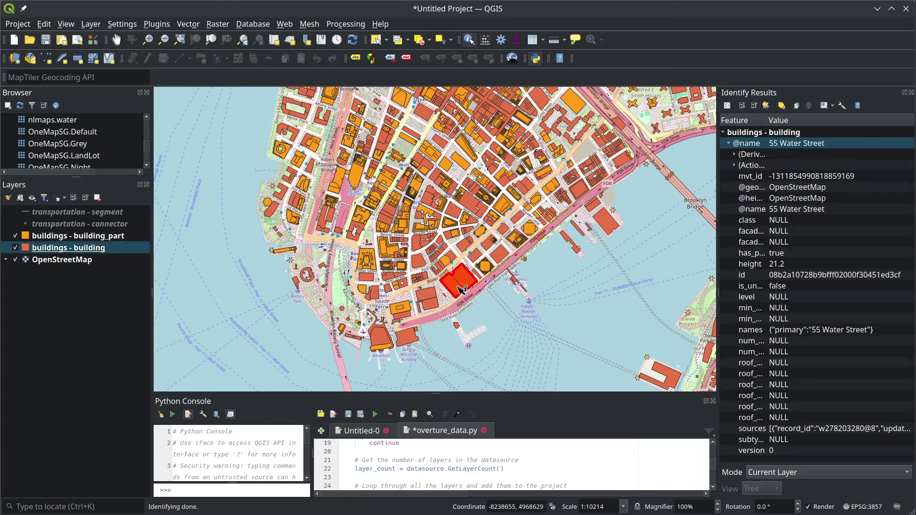
left_click(501, 251)
Inspect 111 Wall Street's attributes: height 105, facade colour #526069, flat roof, names, ids.
left_click(793, 264)
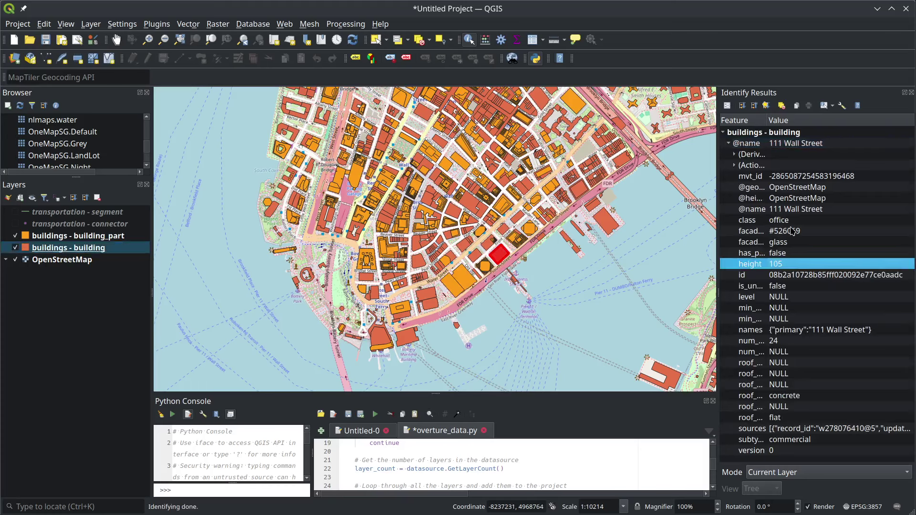
left_click(793, 231)
left_click(786, 264)
left_click(824, 329)
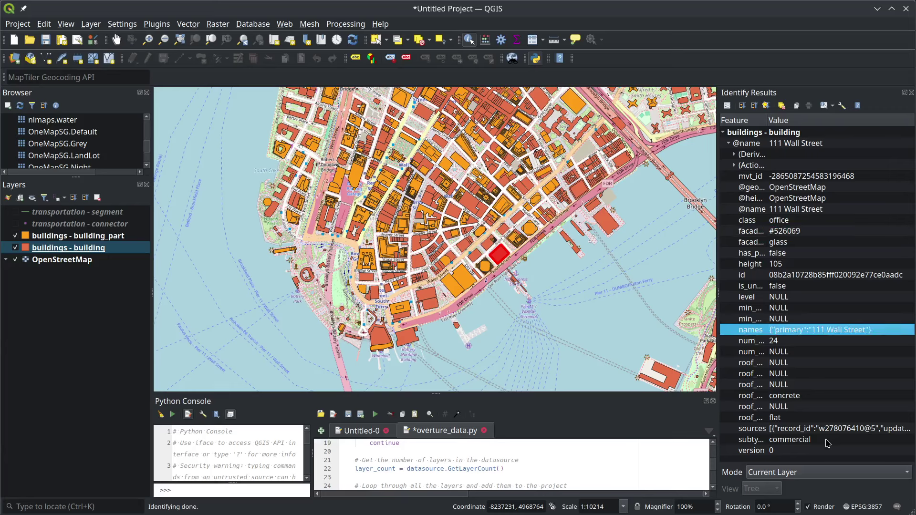
left_click(822, 419)
left_click(799, 281)
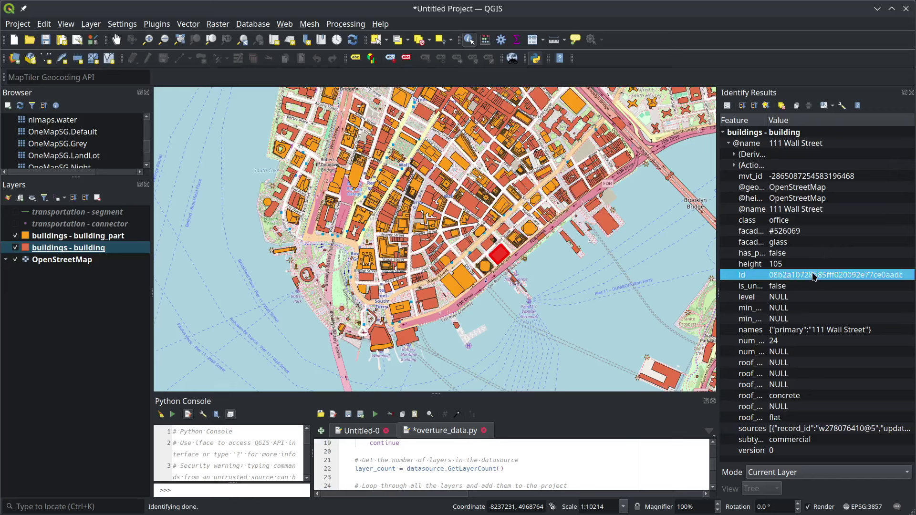
left_click(782, 177)
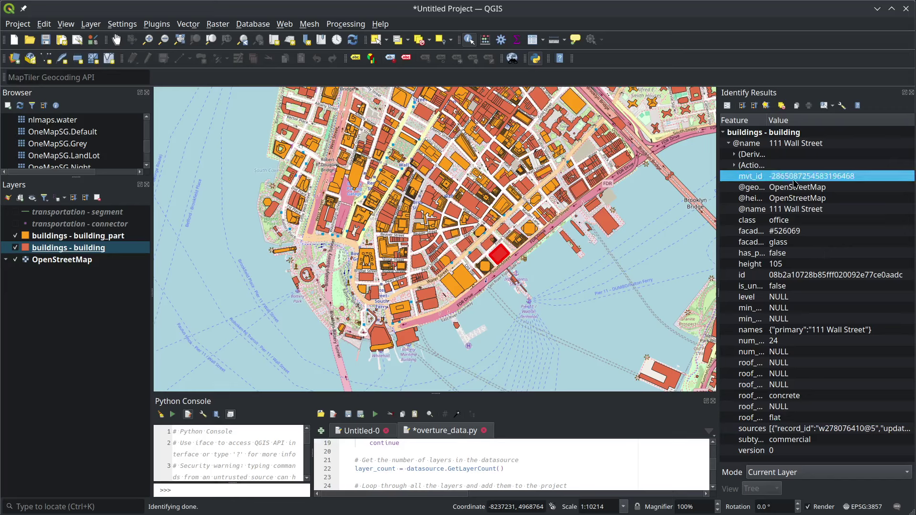
left_click(791, 145)
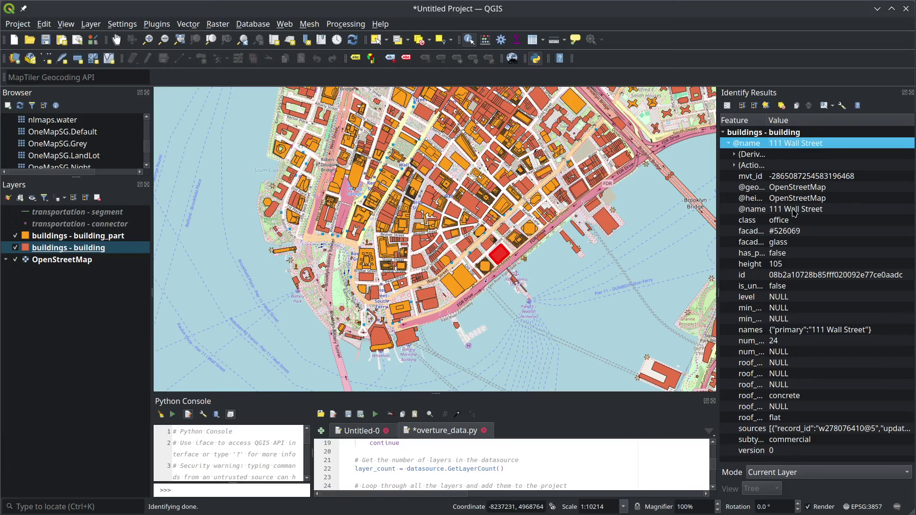
Hide the buildings - building_part layer, zoom around, and clear the Identify results.
scroll(369, 305, "up", 1)
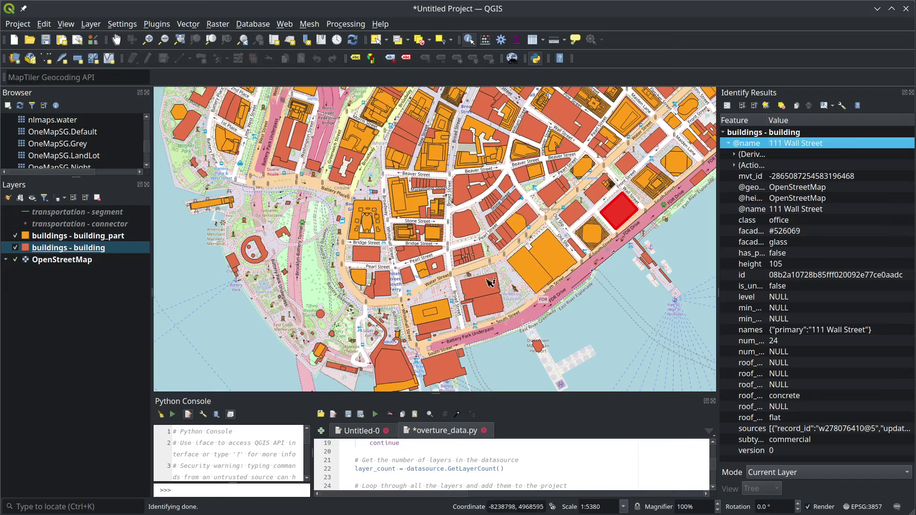
left_click(16, 236)
scroll(465, 272, "down", 1)
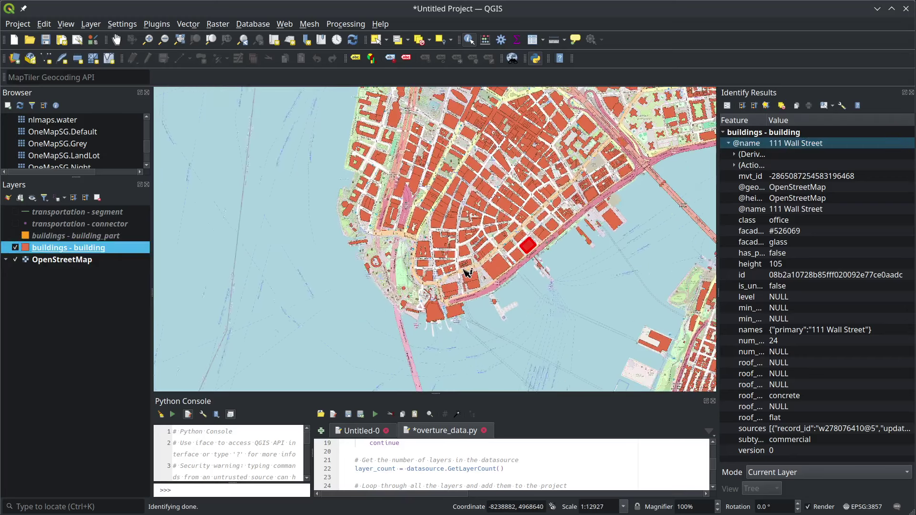
scroll(462, 243, "down", 1)
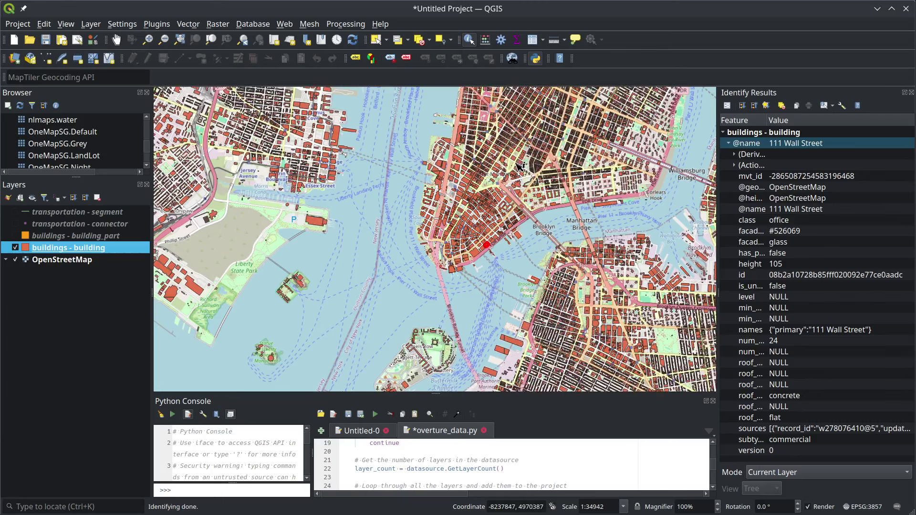
scroll(519, 166, "down", 1)
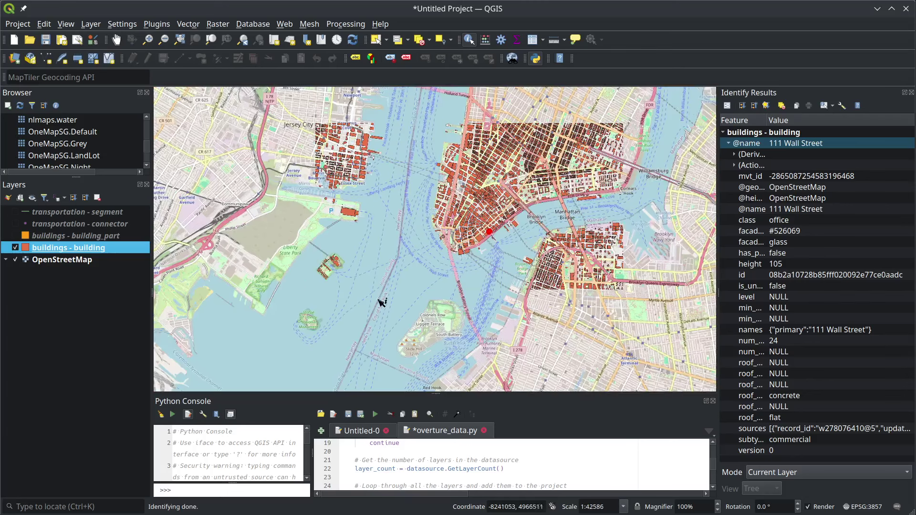
scroll(434, 90, "up", 1)
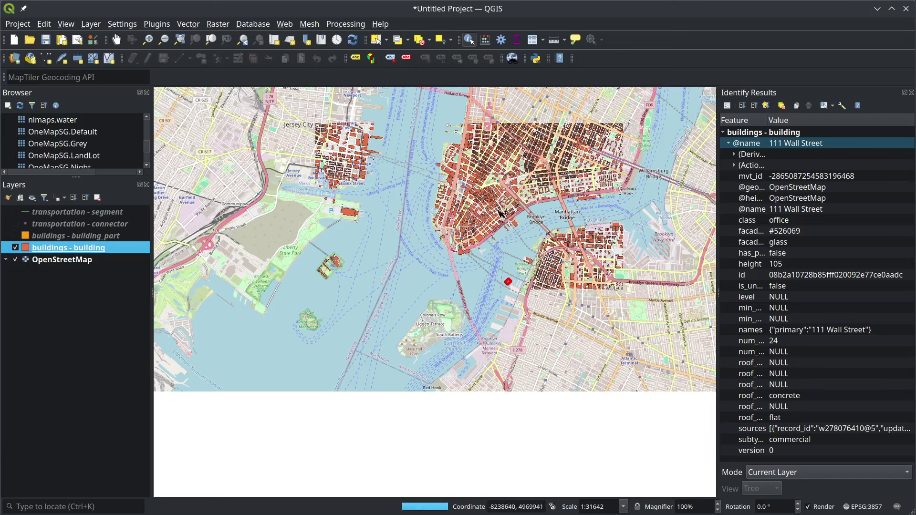
scroll(507, 307, "up", 1)
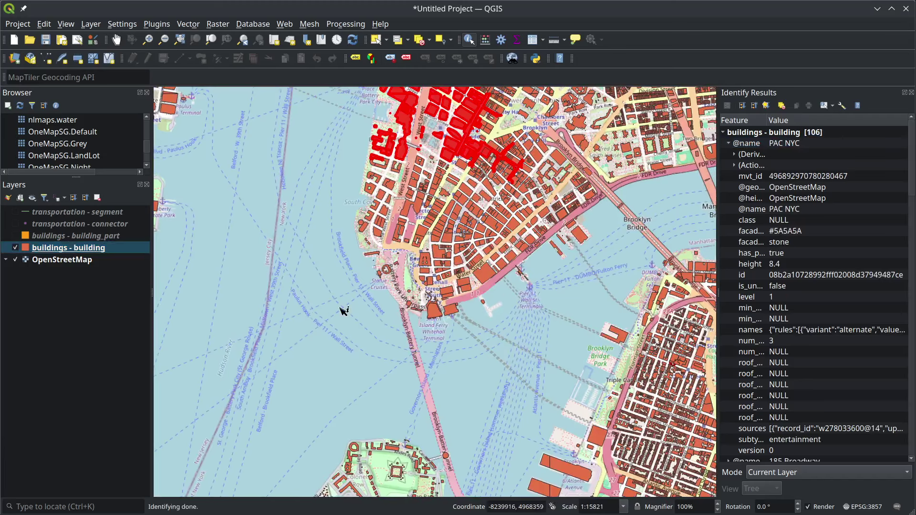
left_click(344, 310)
scroll(560, 303, "down", 4)
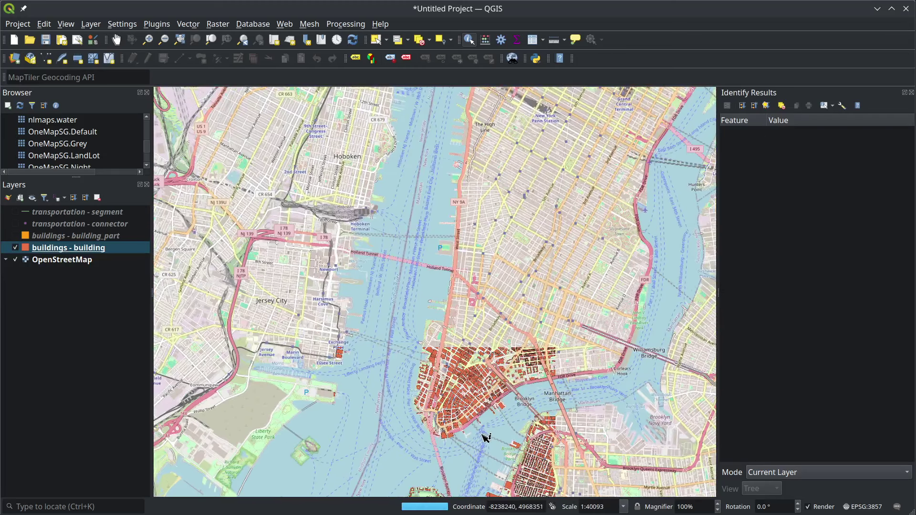
scroll(486, 436, "up", 1)
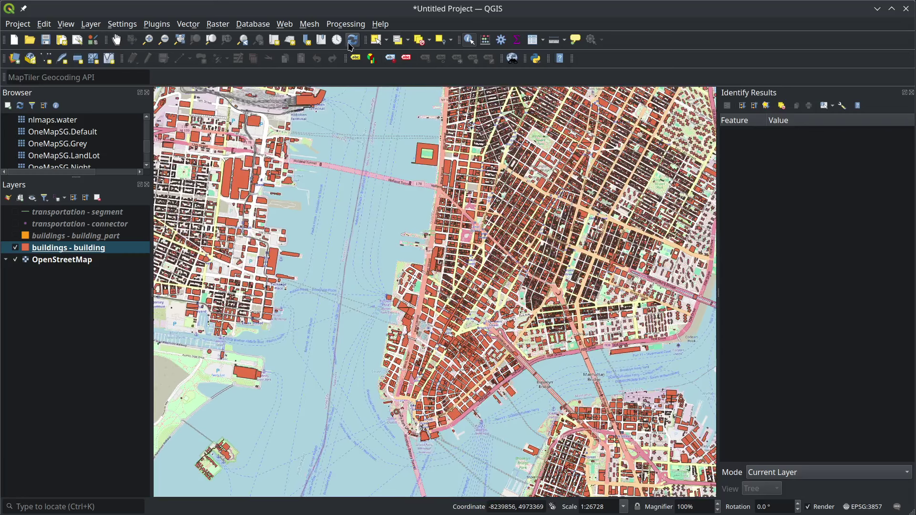
Select the 6349 buildings across lower Manhattan with Select Features by Area.
left_click(377, 40)
left_click_drag(354, 205, 682, 464)
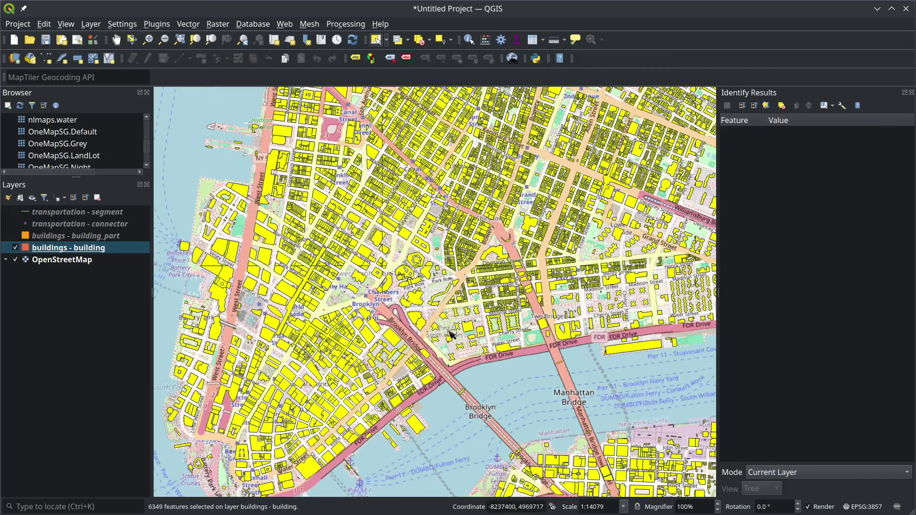
scroll(422, 294, "up", 2)
scroll(421, 294, "down", 2)
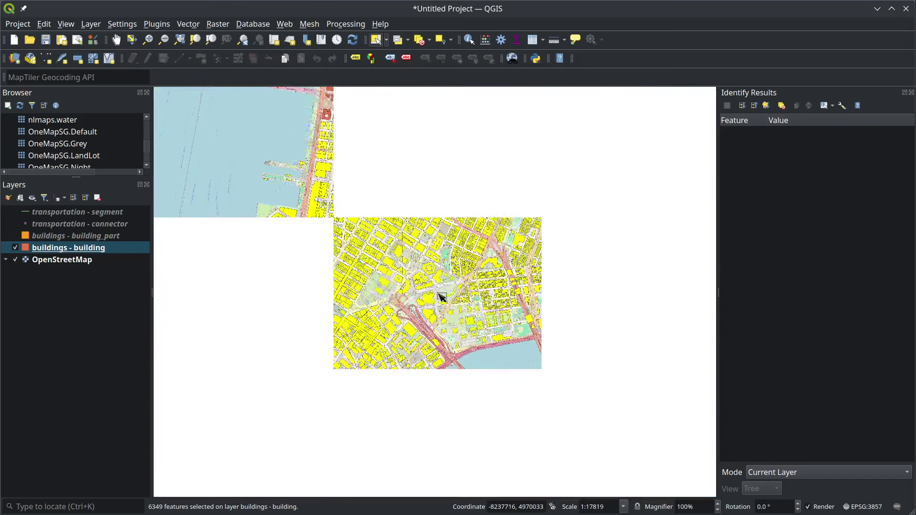
Export the selected buildings - building features as GeoPackage nyc_buildings in Downloads.
left_click(94, 253)
right_click(82, 249)
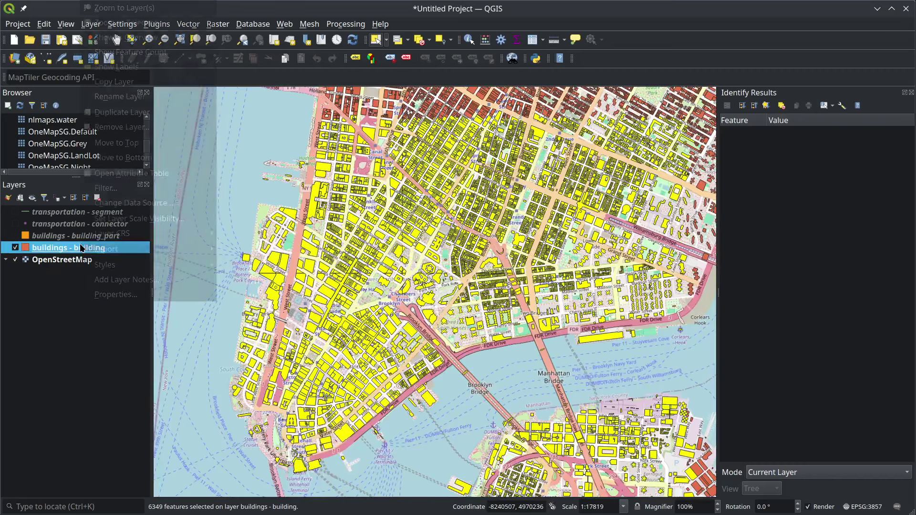
mouse_move(120, 249)
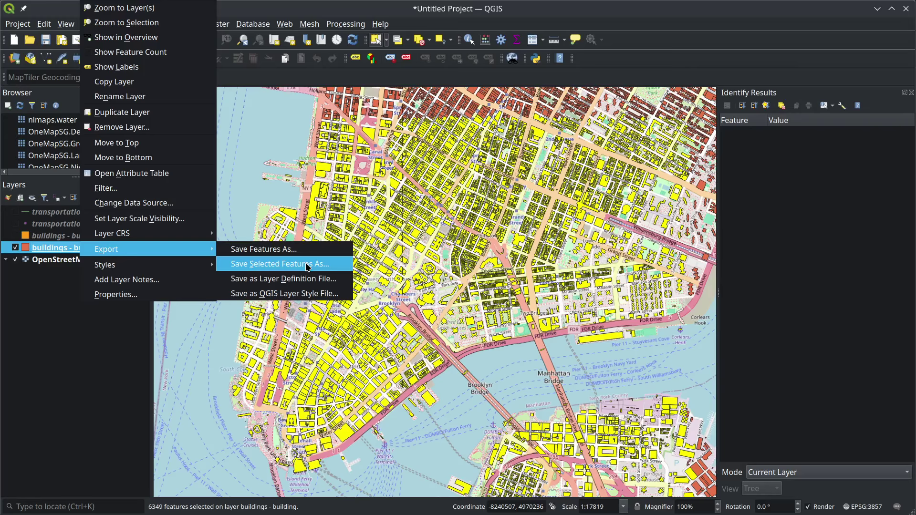
left_click(307, 266)
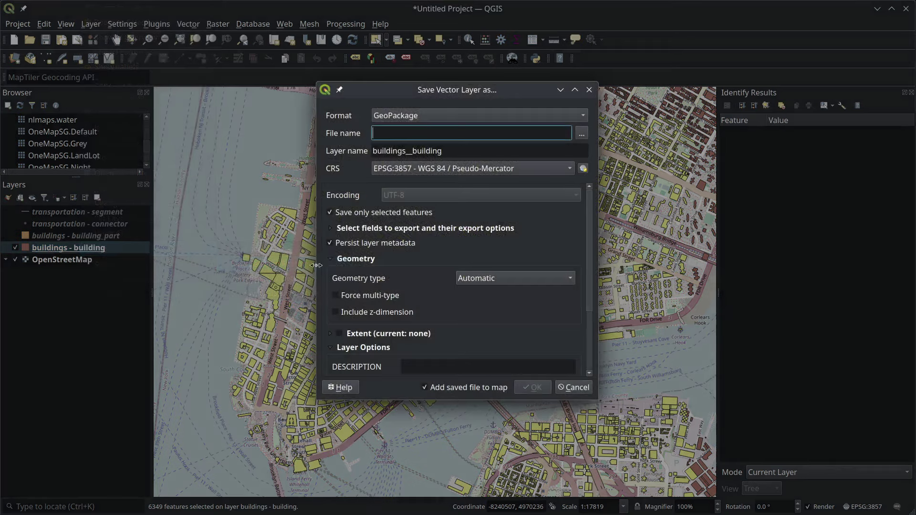
left_click(496, 116)
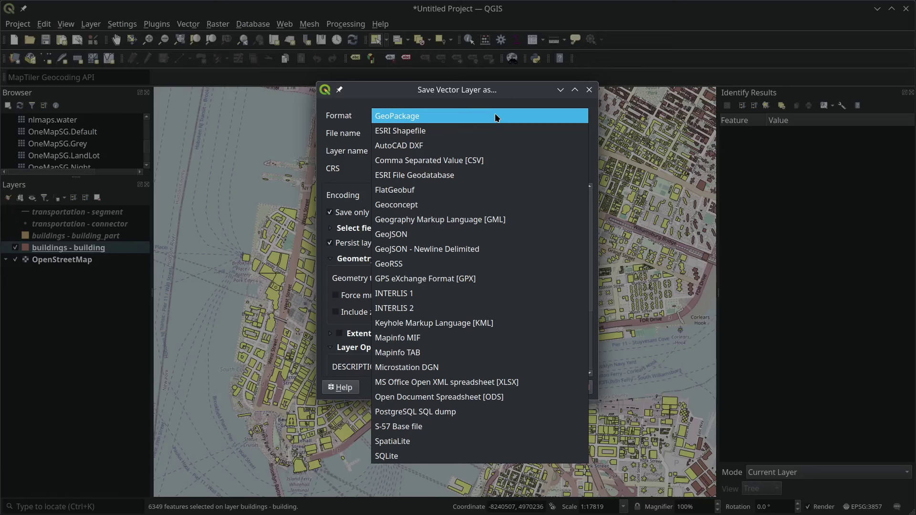
left_click(495, 116)
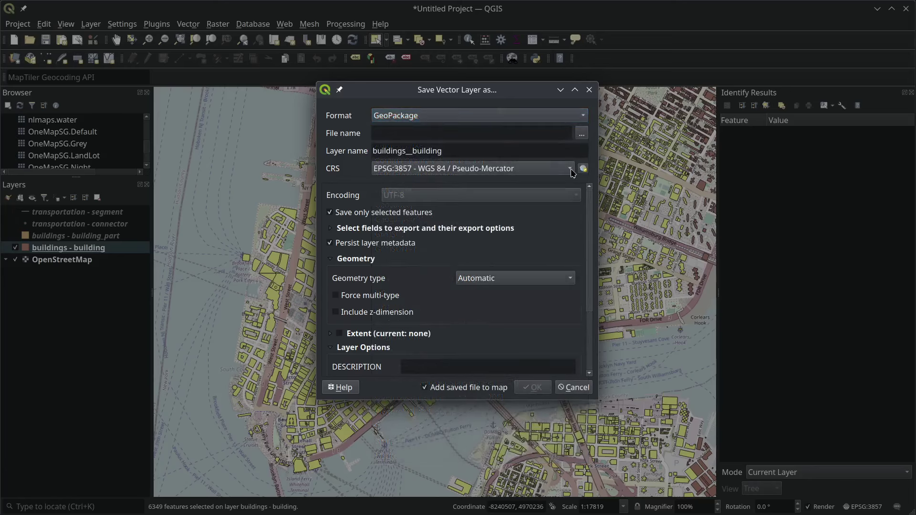
left_click(581, 134)
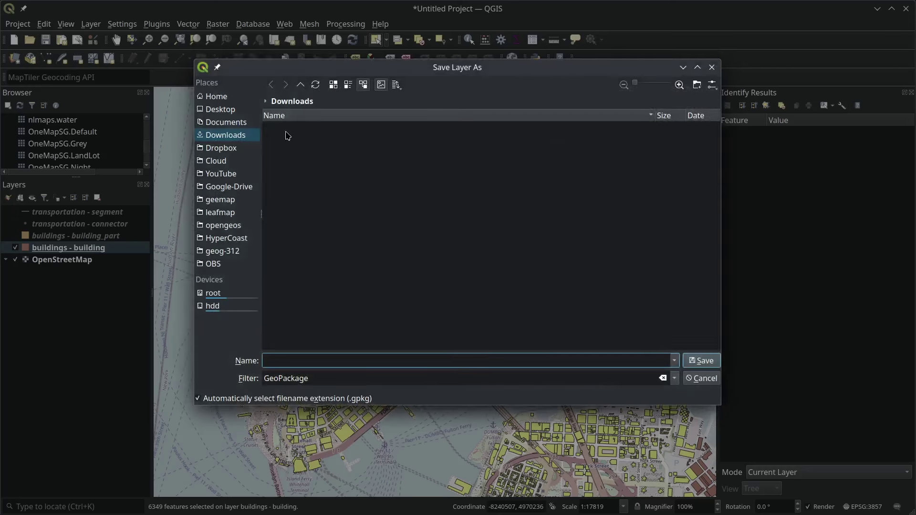
type("nyc_buildings")
left_click(714, 366)
left_click(531, 393)
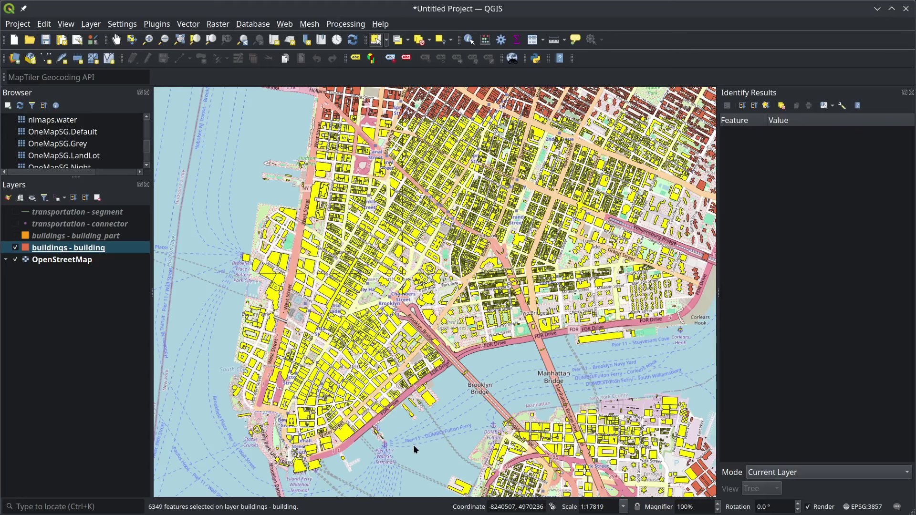
Wait for nyc_buildings.gpkg to finish exporting and load as a new layer.
mouse_move(398, 511)
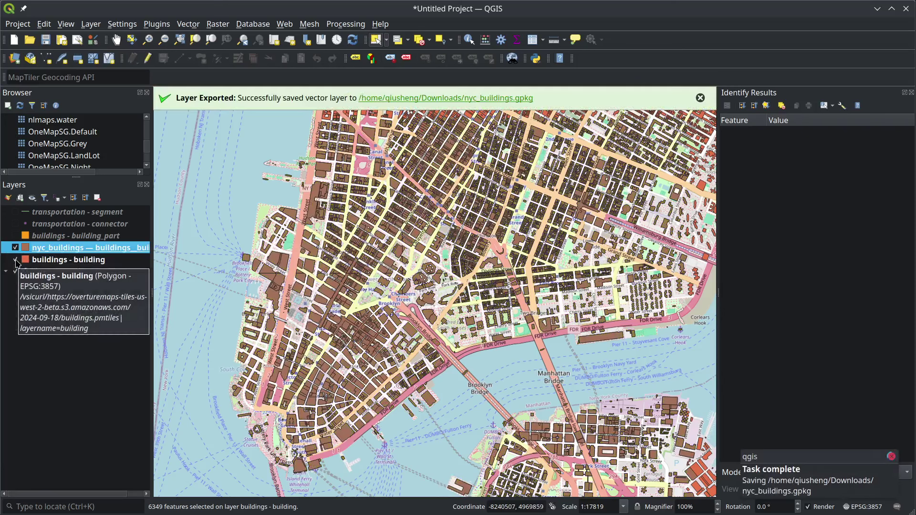
Hide the original buildings - building layer, leaving only the nyc_buildings footprints visible.
left_click(16, 260)
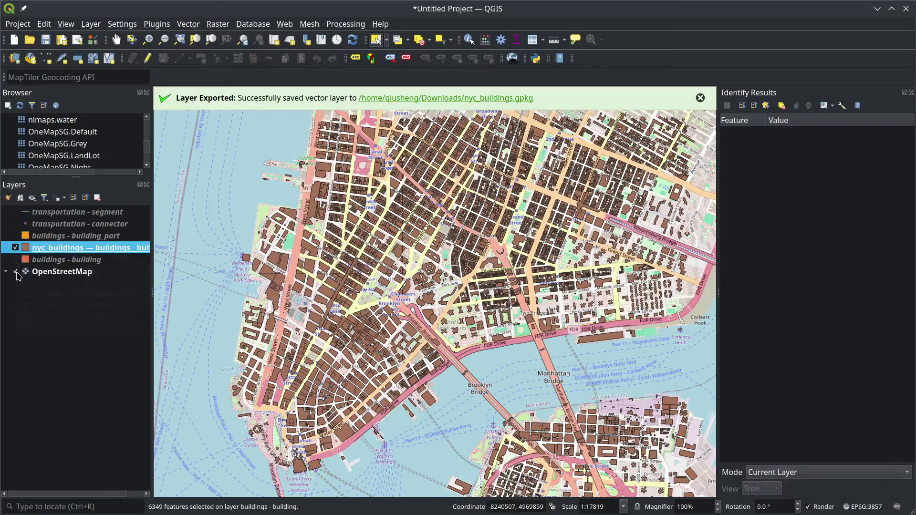
scroll(437, 346, "down", 3)
scroll(444, 344, "up", 4)
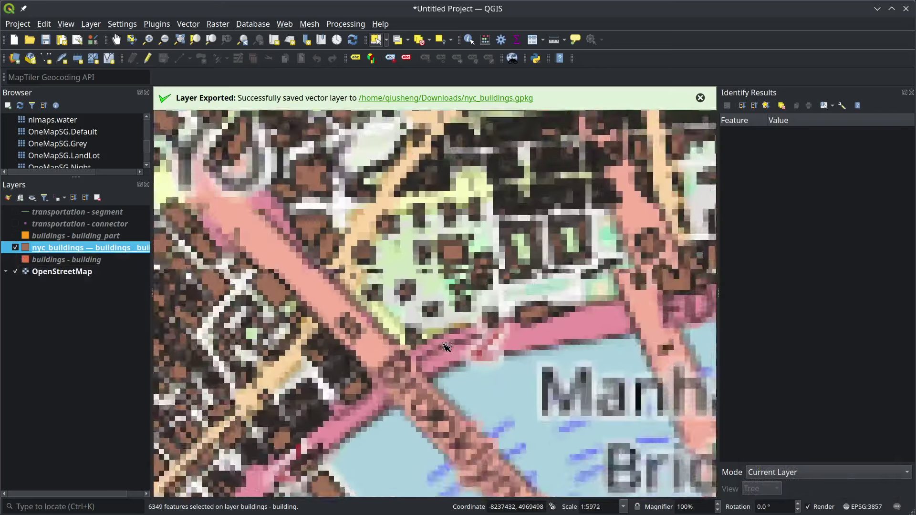
scroll(457, 343, "down", 1)
scroll(339, 314, "down", 2)
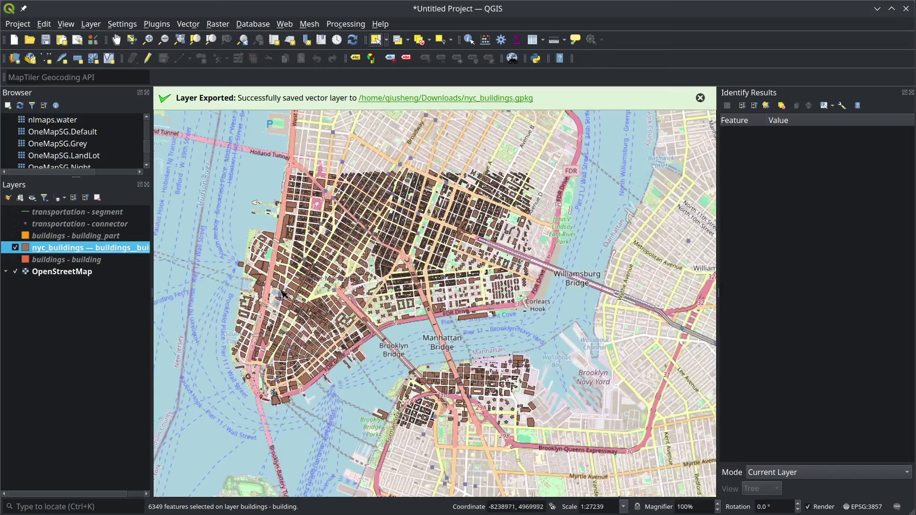
right_click(50, 248)
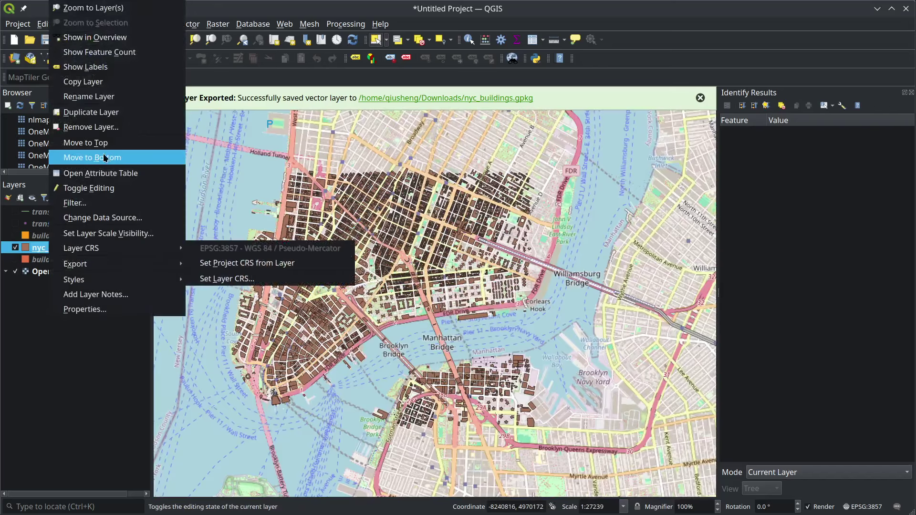
left_click(110, 174)
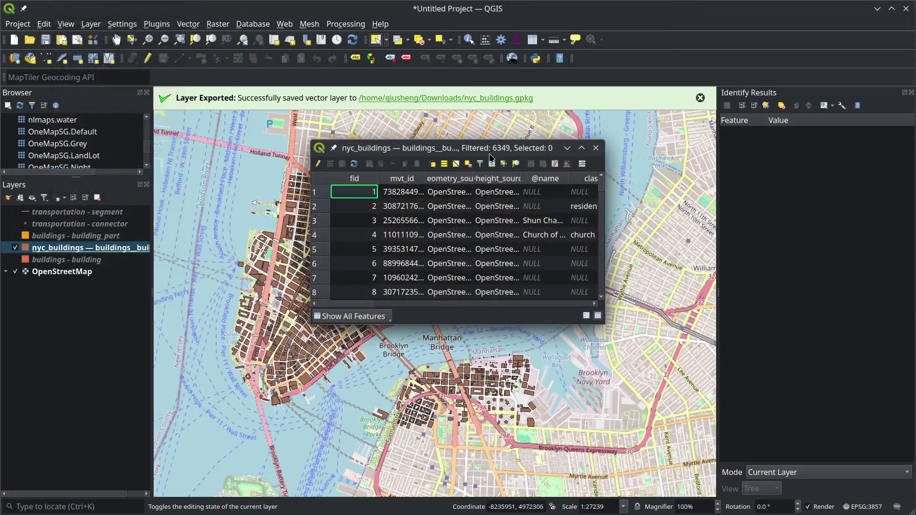
left_click_drag(446, 306, 769, 434)
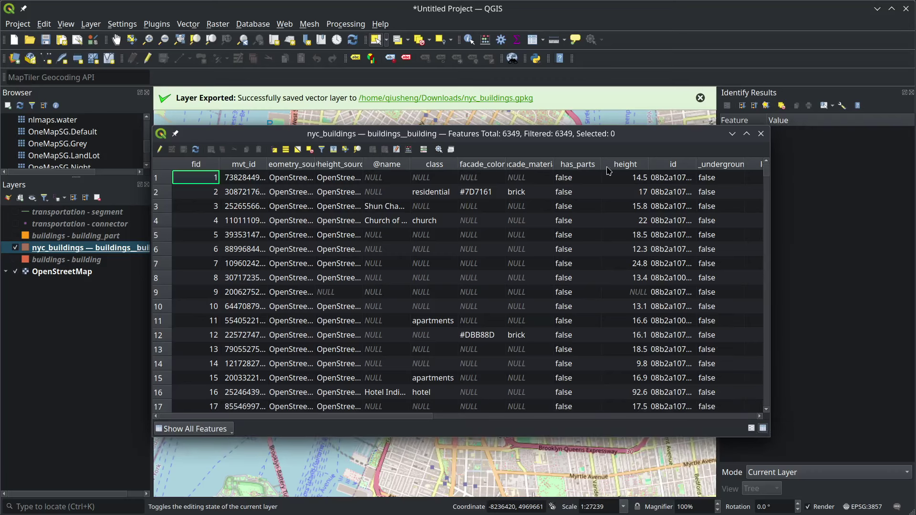
left_click(626, 165)
left_click(625, 165)
scroll(635, 267, "down", 20)
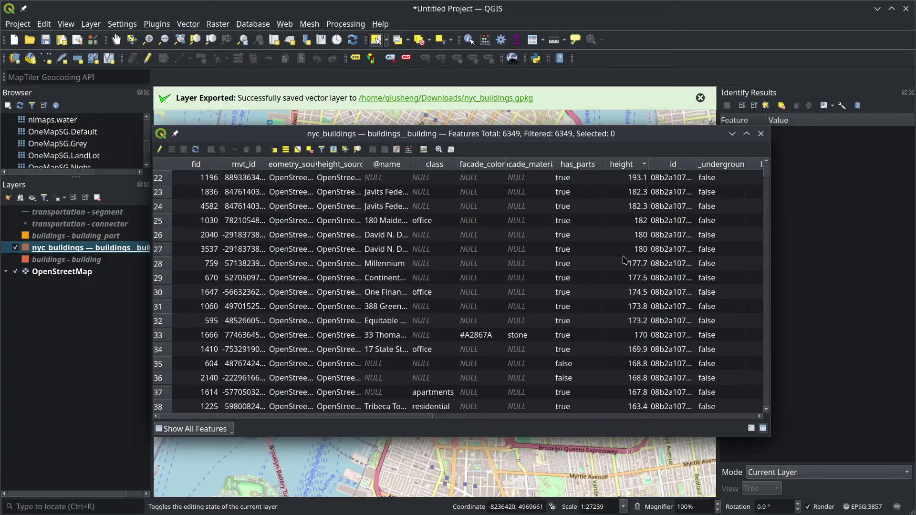
scroll(634, 270, "down", 7)
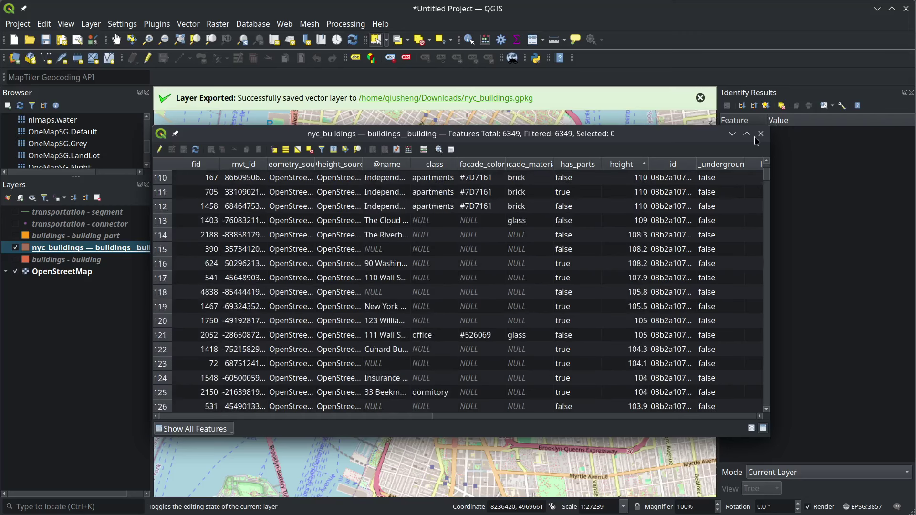
left_click(761, 133)
Style nyc_buildings with the 'outline red' favourite symbol, drawing red unfilled outlines.
right_click(68, 250)
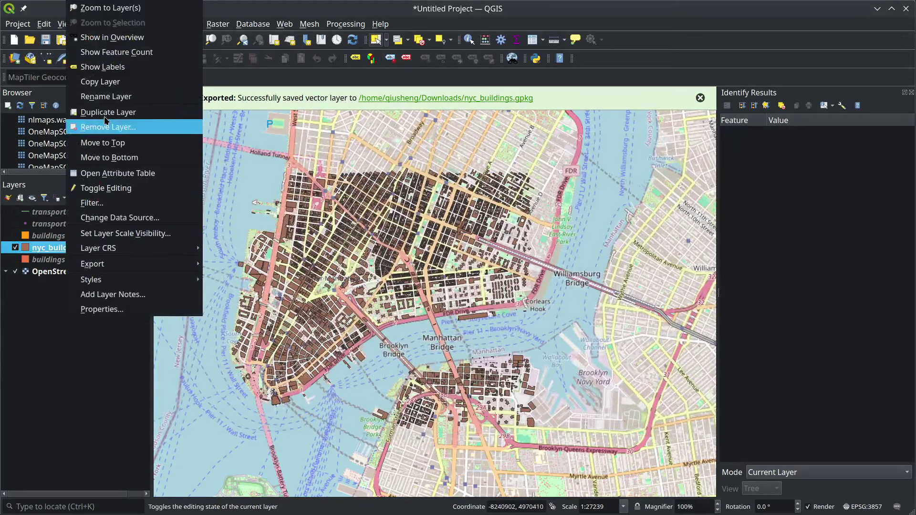
left_click(126, 309)
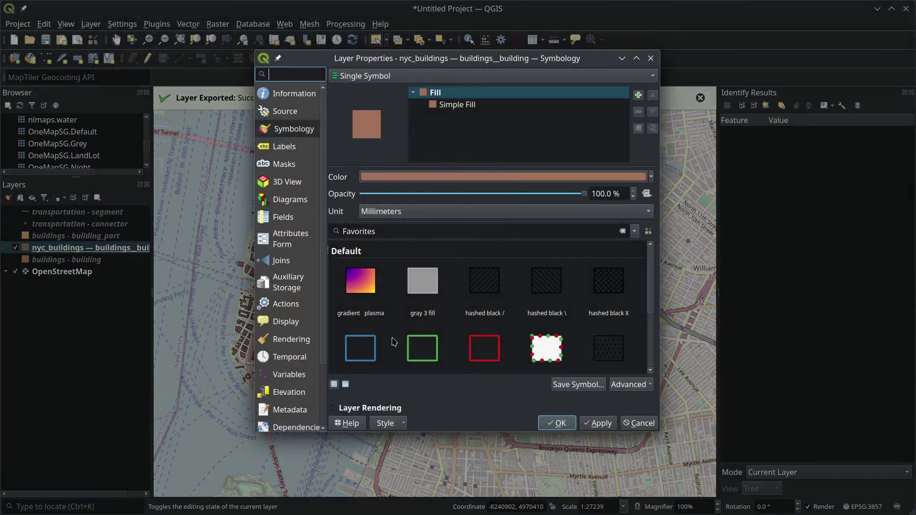
left_click(475, 350)
left_click(597, 423)
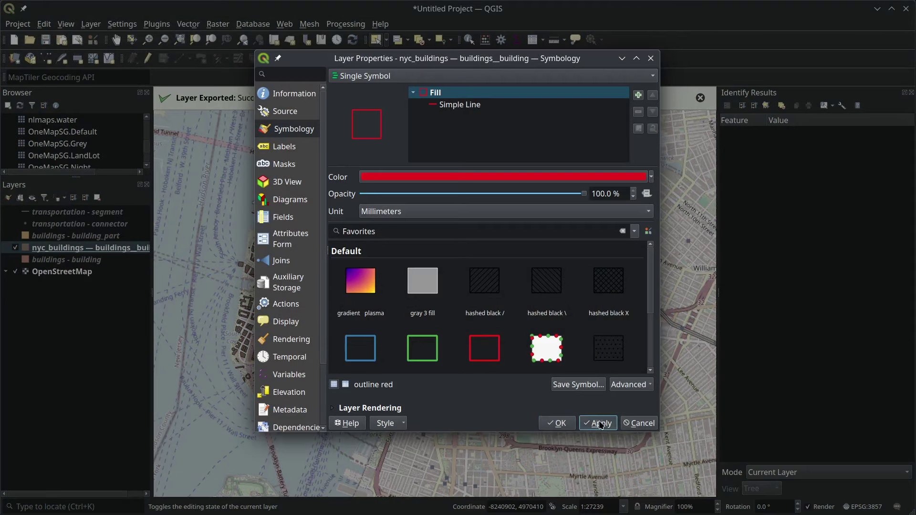
left_click(555, 423)
scroll(282, 313, "up", 3)
scroll(388, 330, "up", 2)
scroll(470, 419, "down", 1)
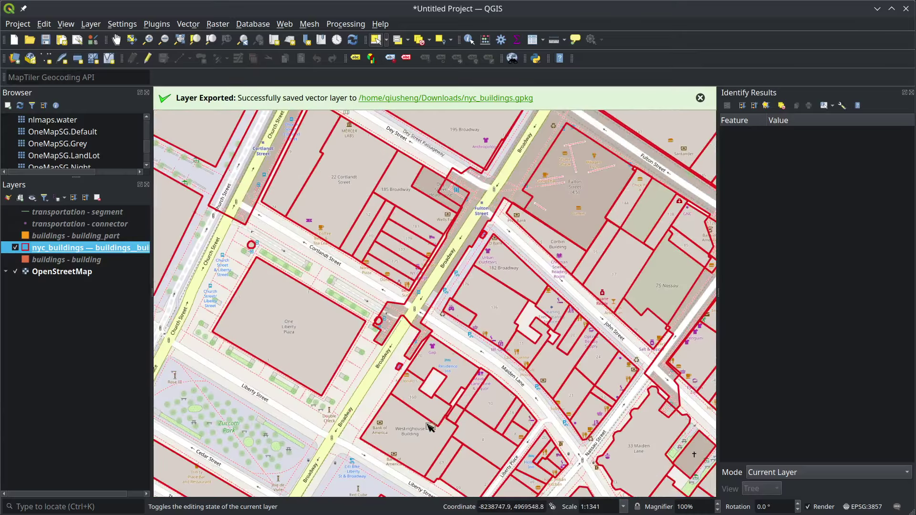
scroll(533, 277, "down", 3)
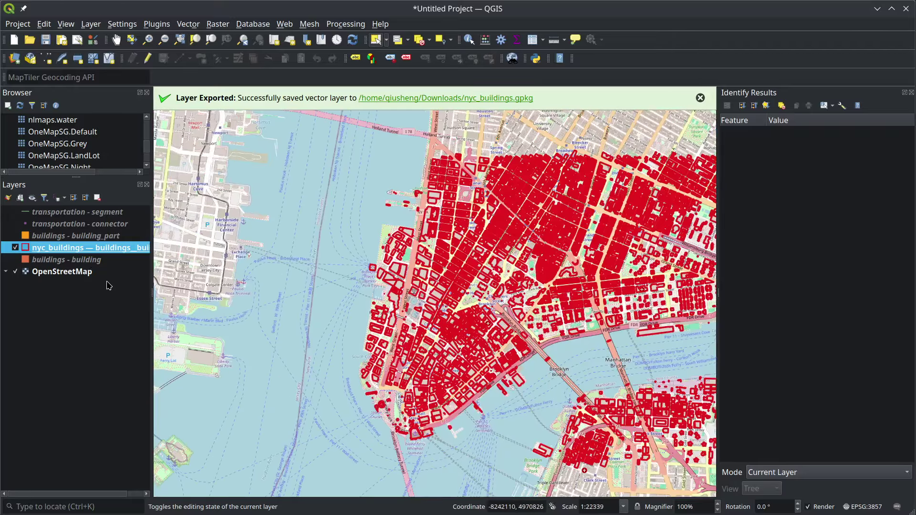
Hide nyc_buildings, show the transportation - segment roads, and select features over lower Manhattan.
left_click(14, 247)
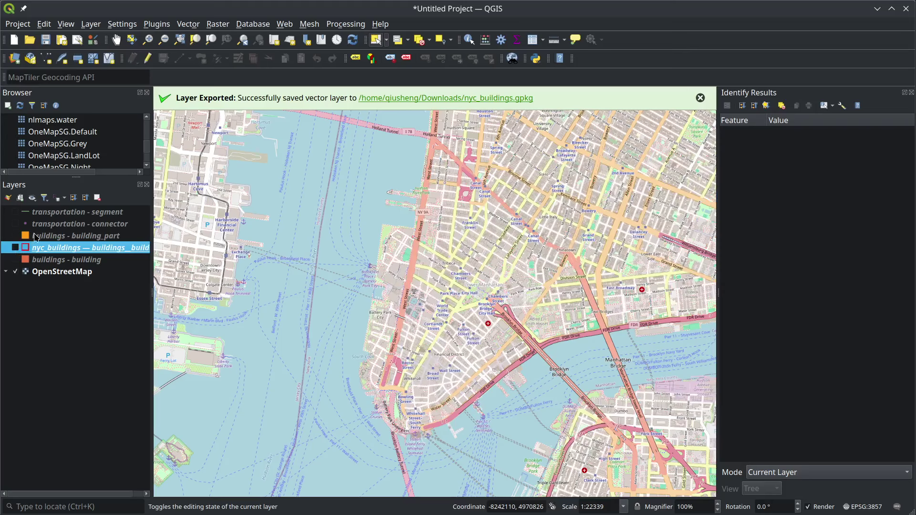
left_click(16, 212)
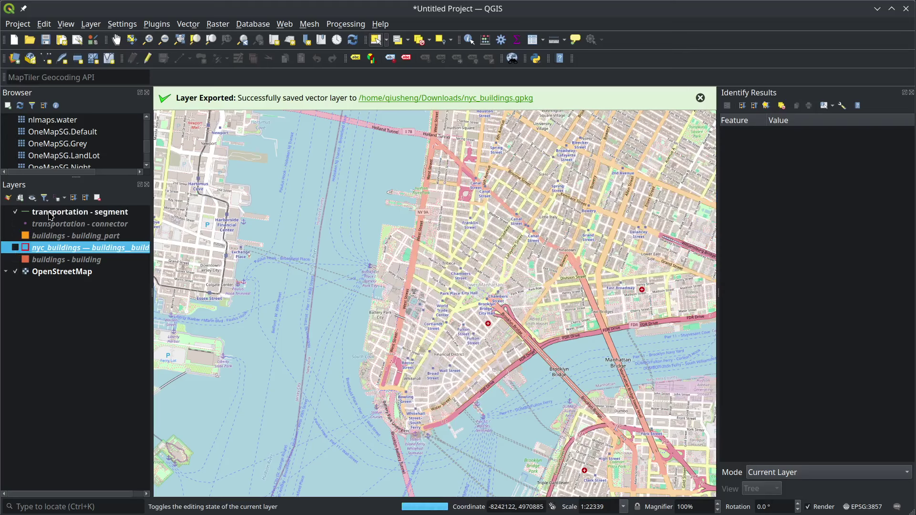
scroll(389, 286, "down", 2)
scroll(400, 282, "up", 2)
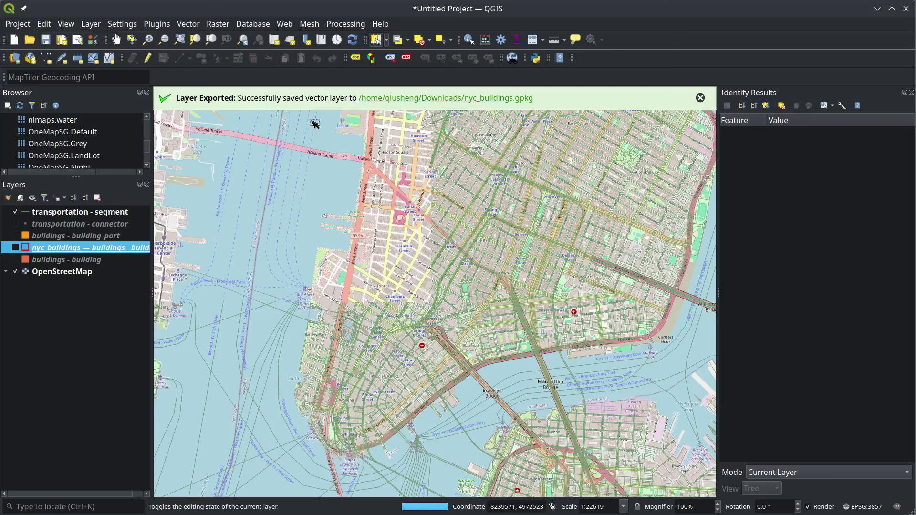
left_click_drag(264, 246, 521, 442)
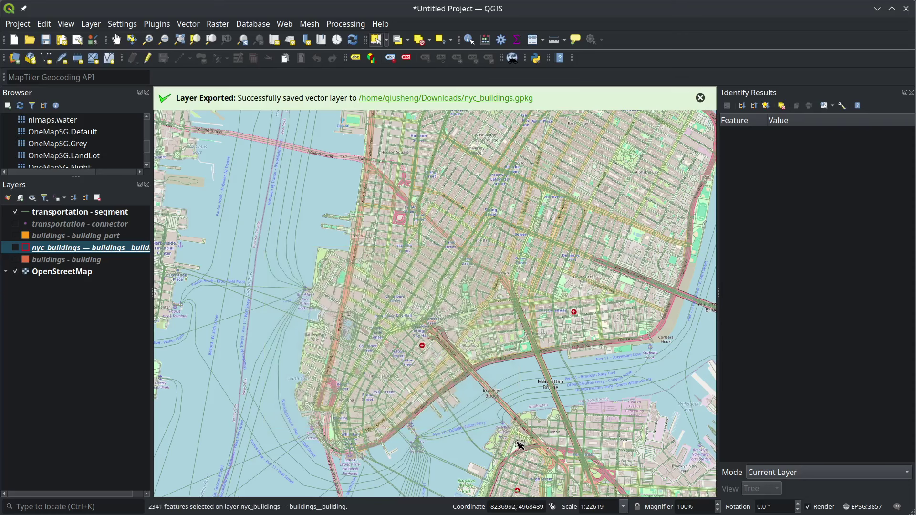
Select the lower Manhattan road segments and export them to nyc_roads.gpkg in Downloads.
left_click(79, 214)
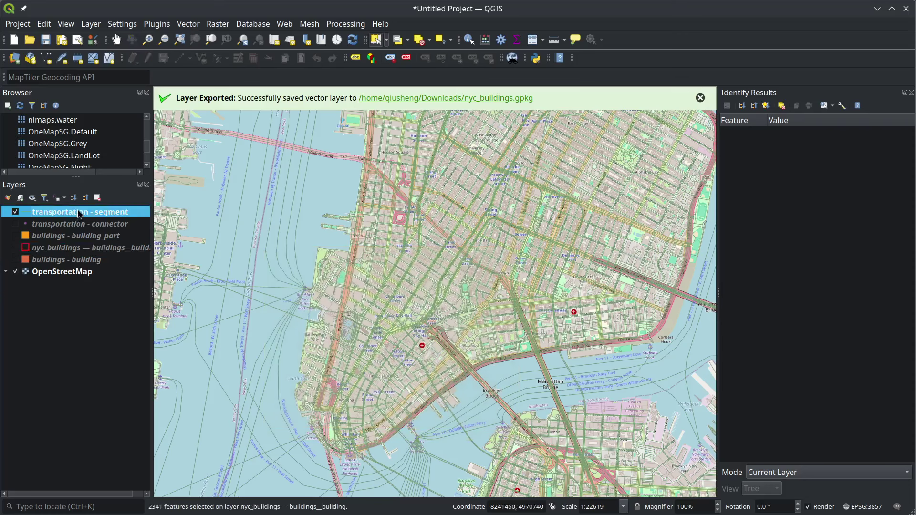
left_click_drag(269, 225, 551, 454)
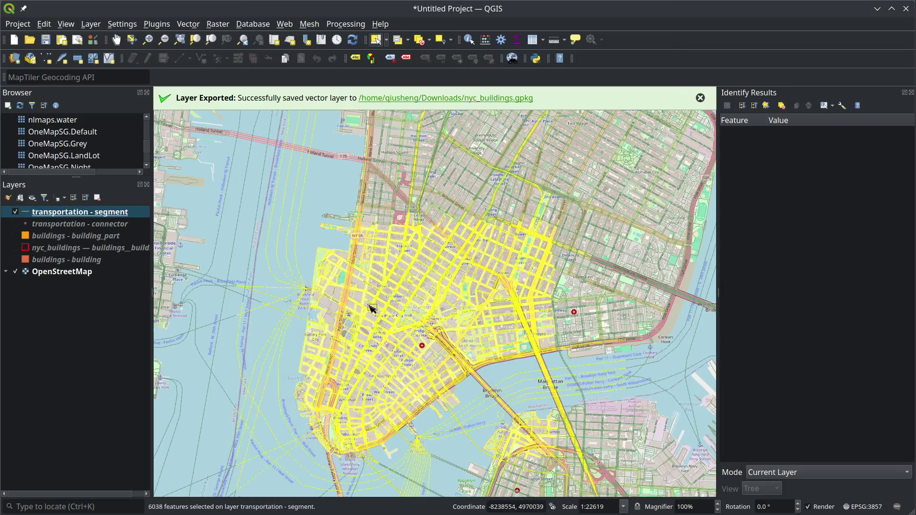
right_click(97, 216)
mouse_move(212, 443)
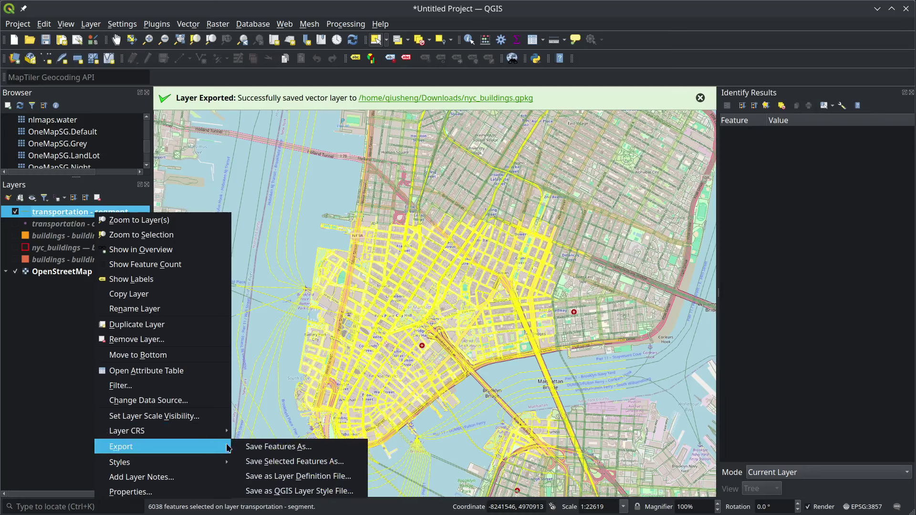
left_click(284, 461)
left_click(582, 134)
type("nyc_roads")
key("Return")
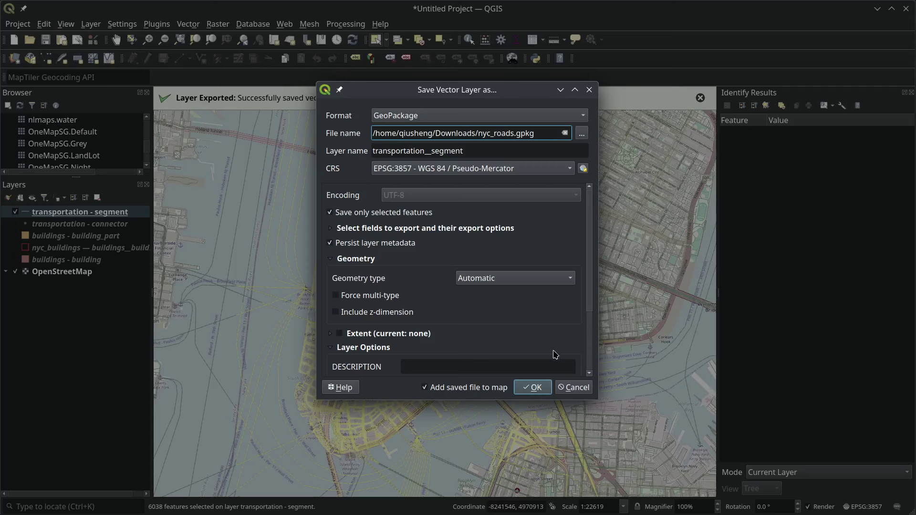
left_click(535, 387)
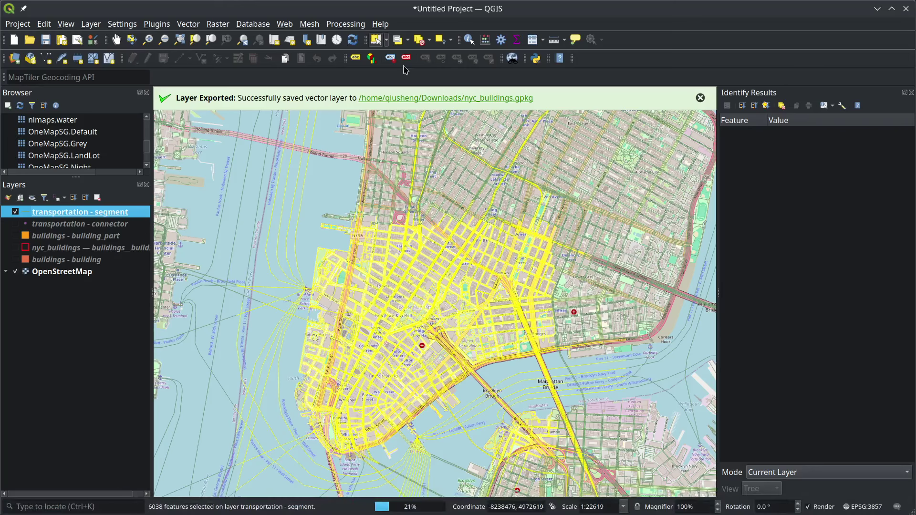
Show the Python Console with the overture_data.py script, enlarged to view more code.
left_click(536, 58)
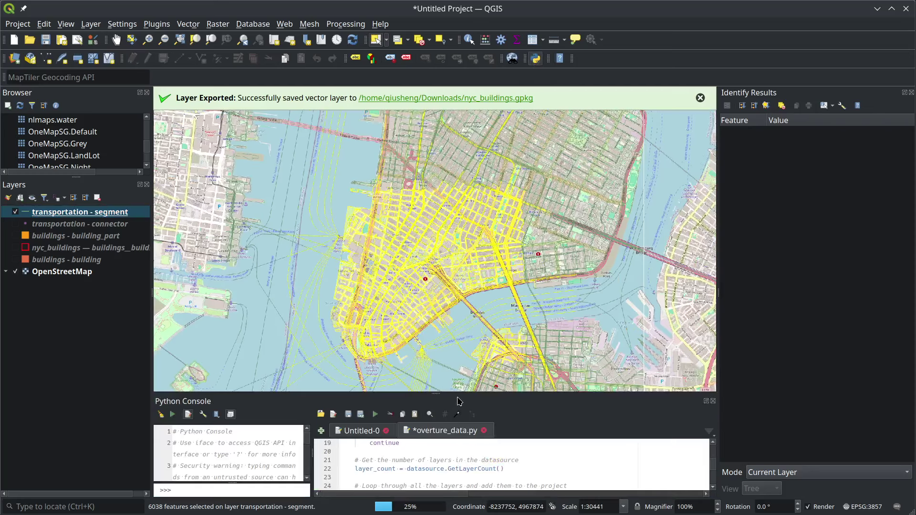
left_click_drag(465, 392, 465, 234)
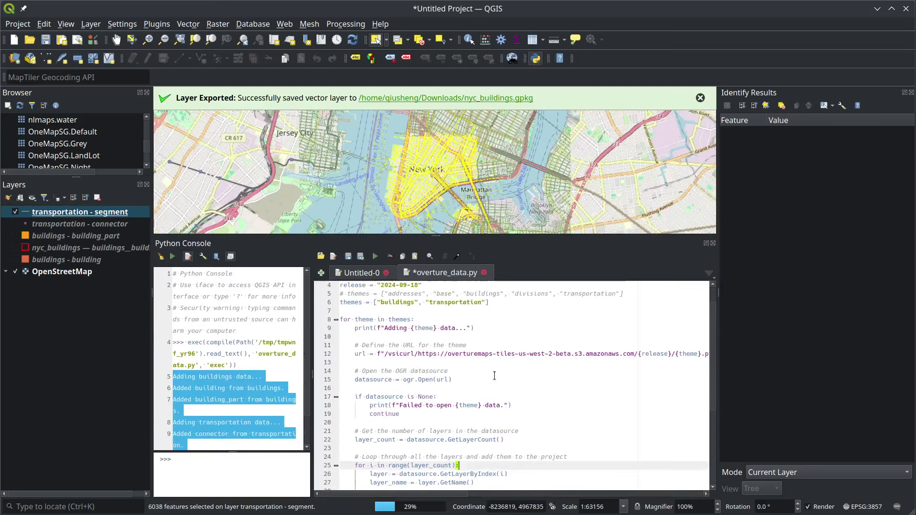
scroll(495, 374, "up", 1)
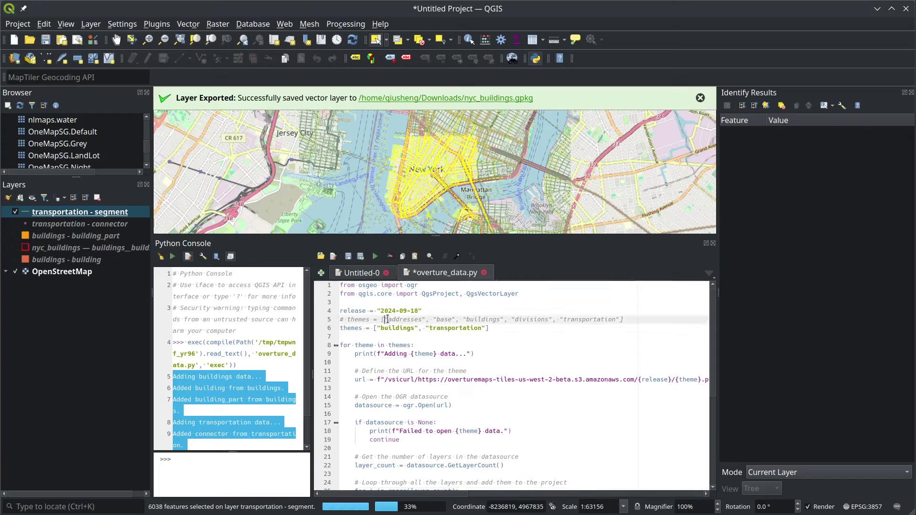